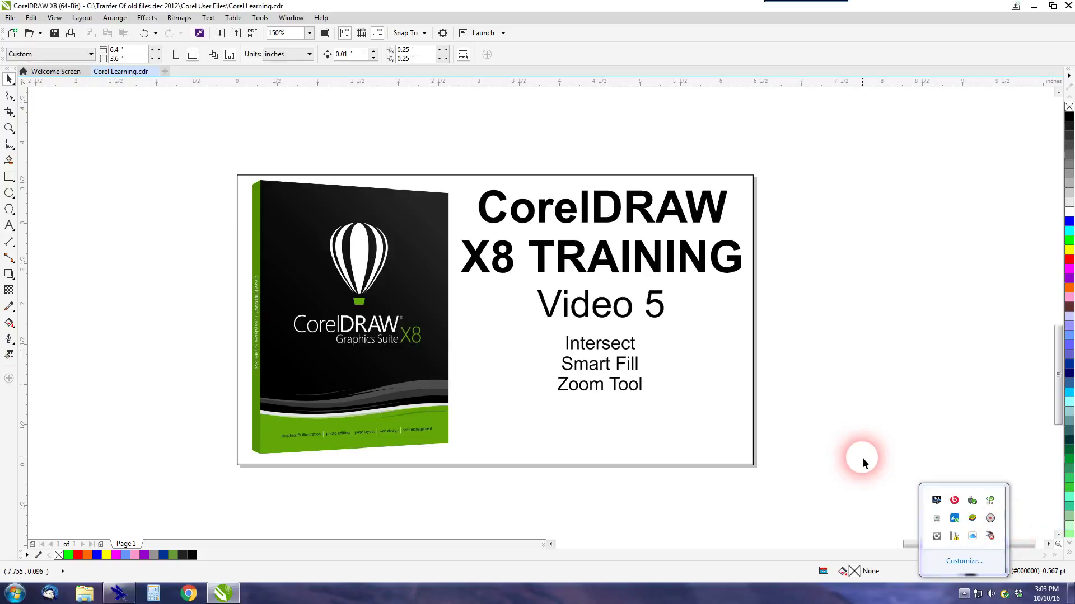
# Step: Show the Object Manager docker, listing Page 1's Guides, Layer 1 and the Master Page layers
pyautogui.click(862, 458)
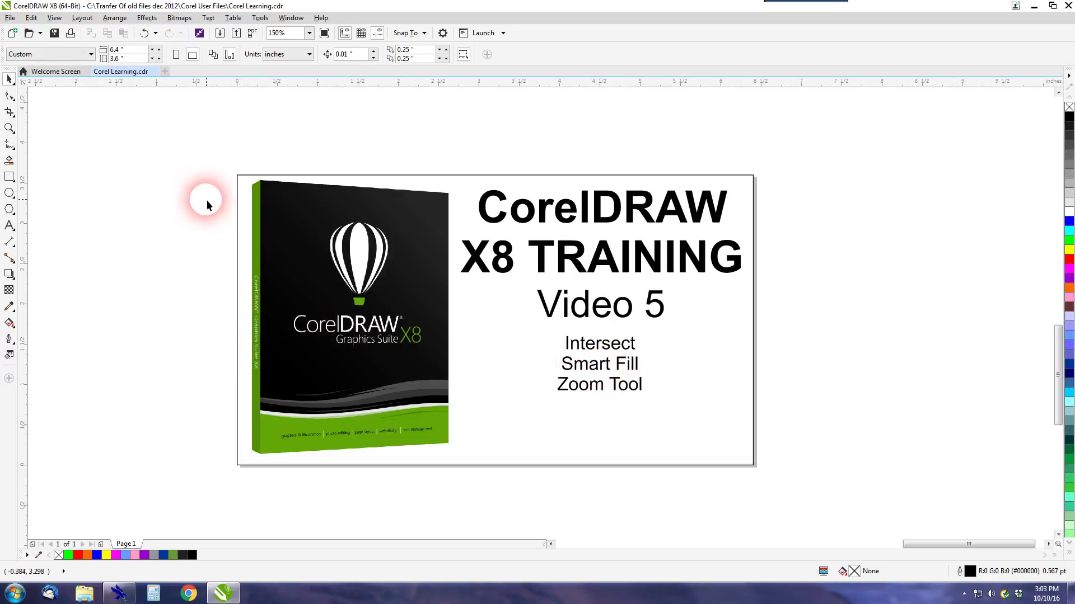
pyautogui.click(260, 18)
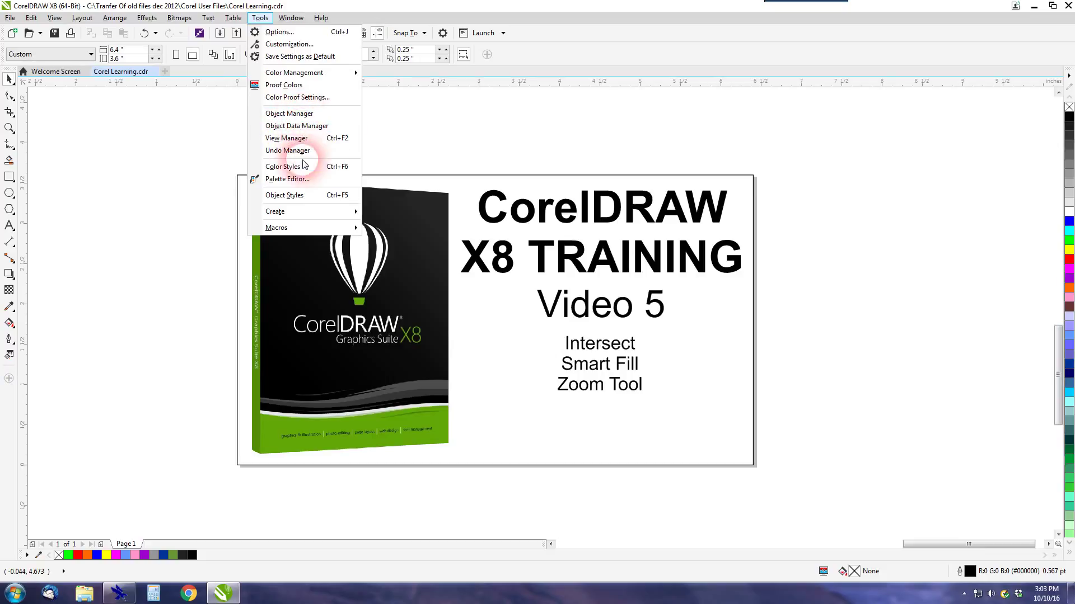
pyautogui.moveTo(291, 17)
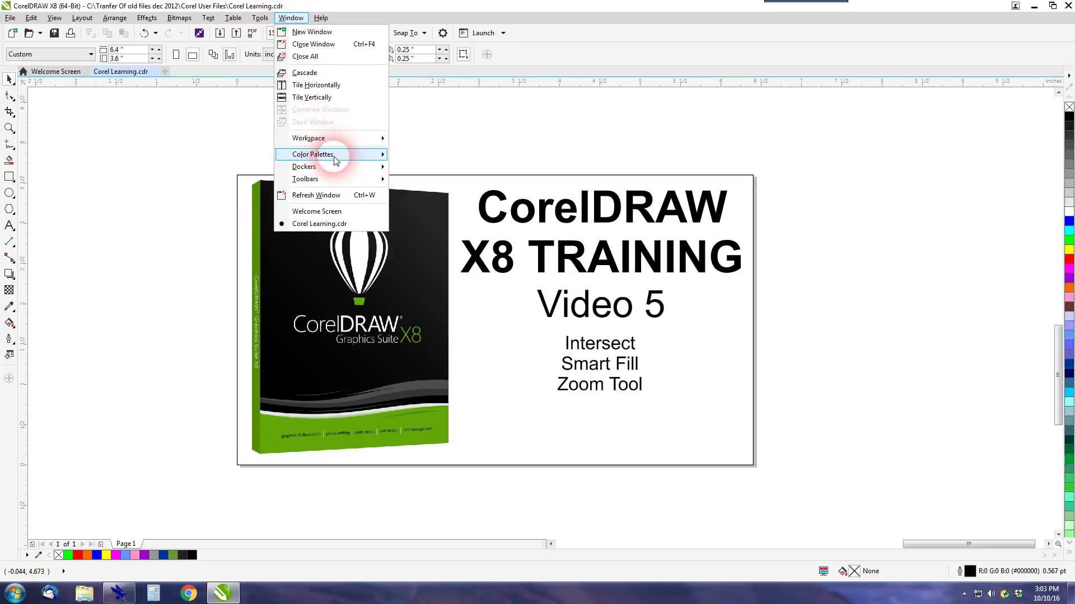
pyautogui.moveTo(335, 170)
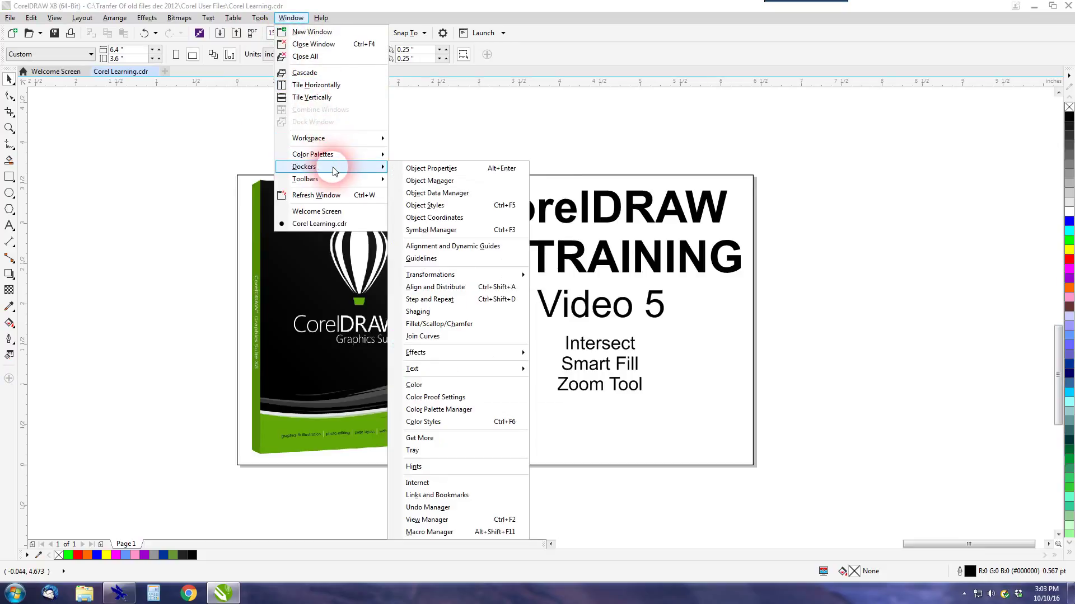
pyautogui.click(426, 181)
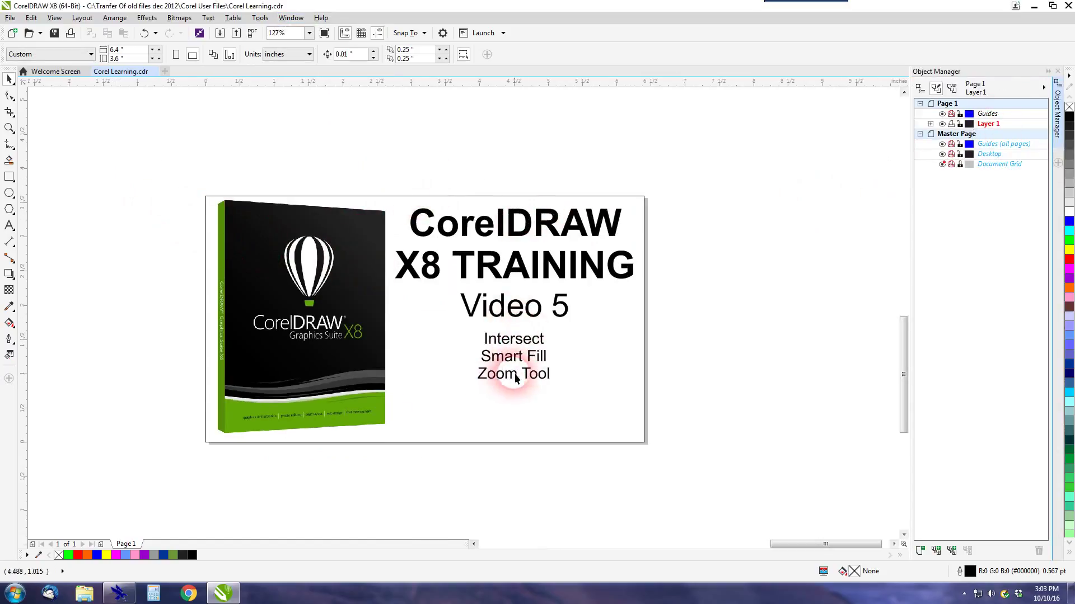
# Step: With the Zoom tool, zoom in to 255%, zoom back out, then fit page width and page height
pyautogui.click(9, 129)
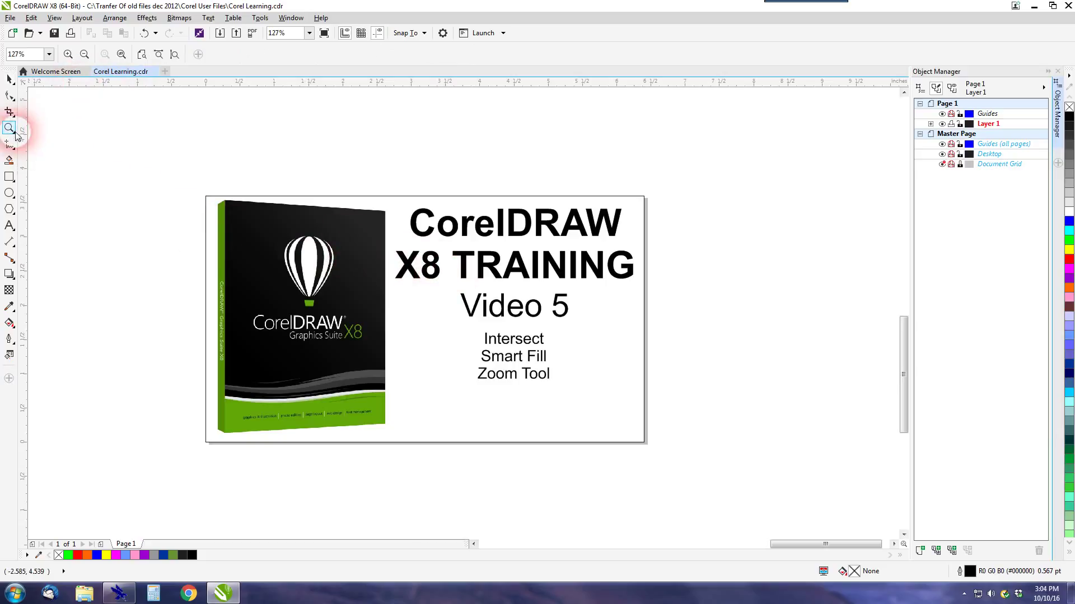
pyautogui.click(68, 55)
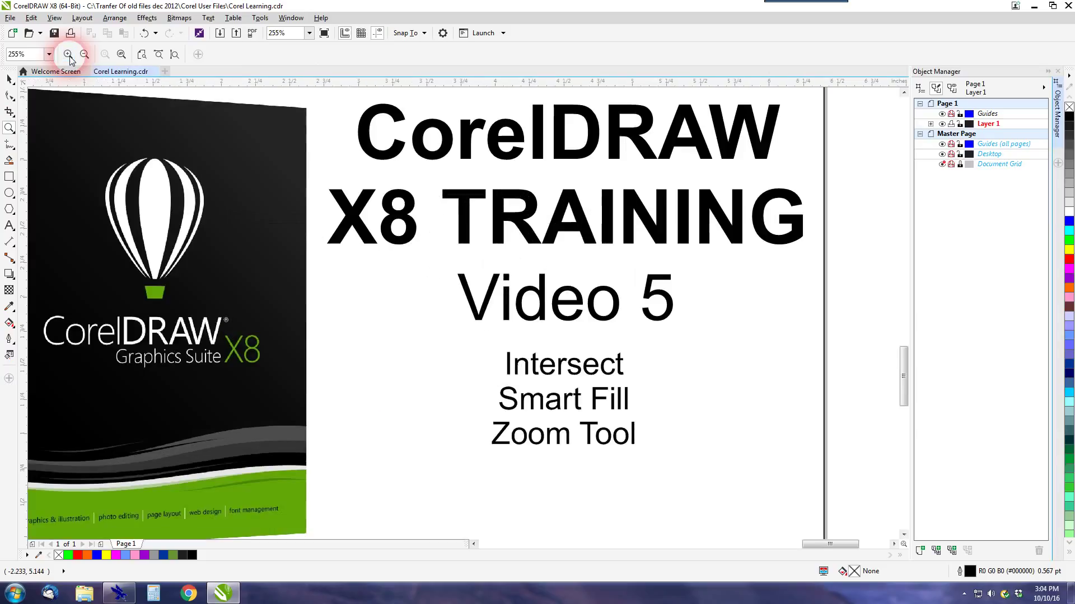
pyautogui.click(84, 54)
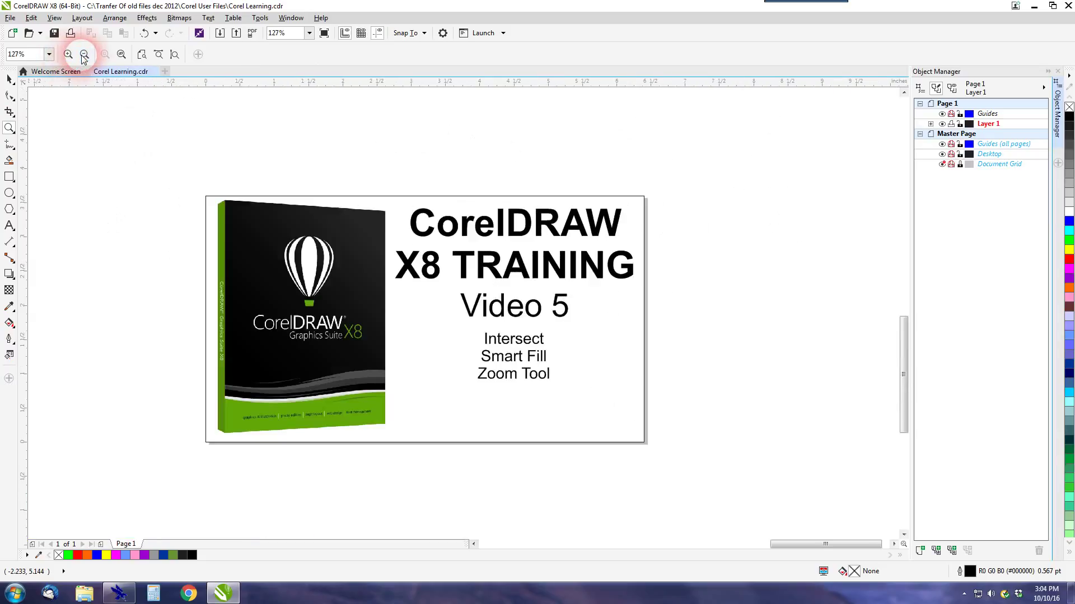
pyautogui.click(158, 55)
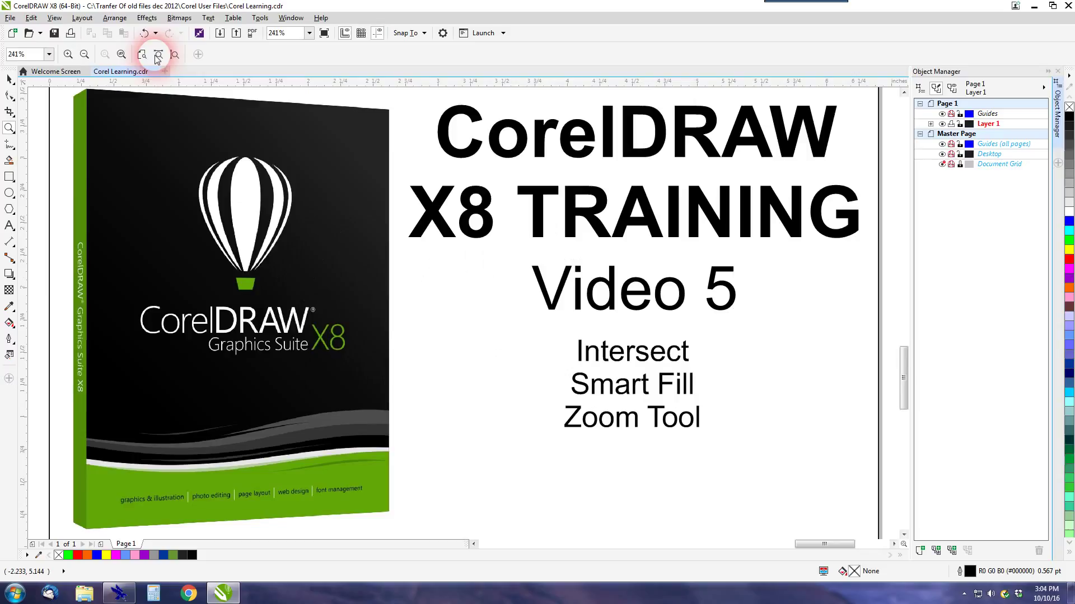
pyautogui.click(173, 54)
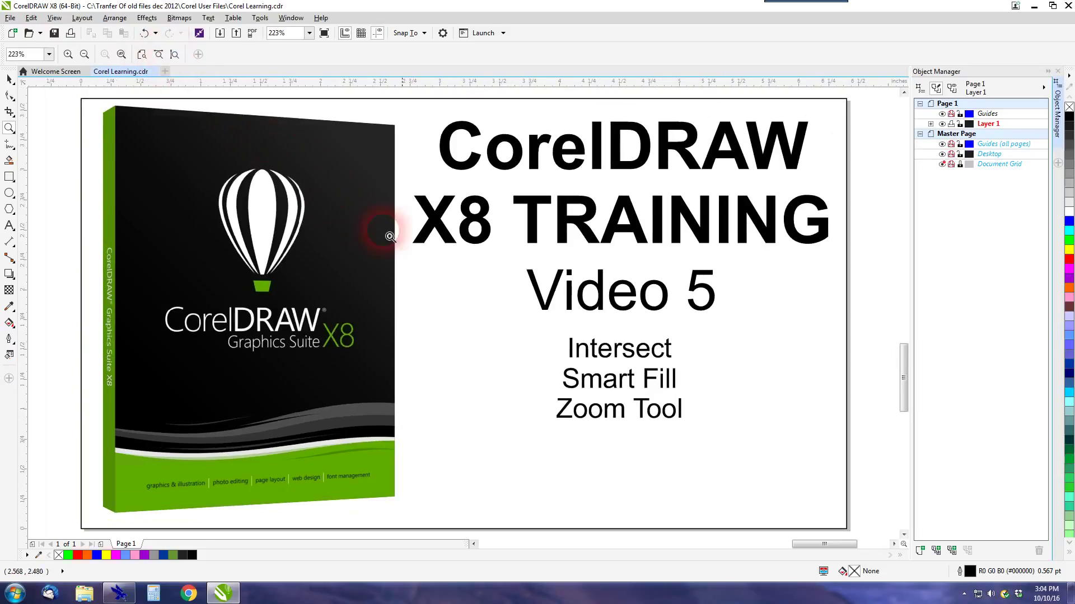
# Step: Wheel-zoom in and out, settling on the whole Video 5 title page at 100%
pyautogui.scroll(-4, 456, 323)
pyautogui.scroll(4, 470, 320)
pyautogui.scroll(2, 470, 320)
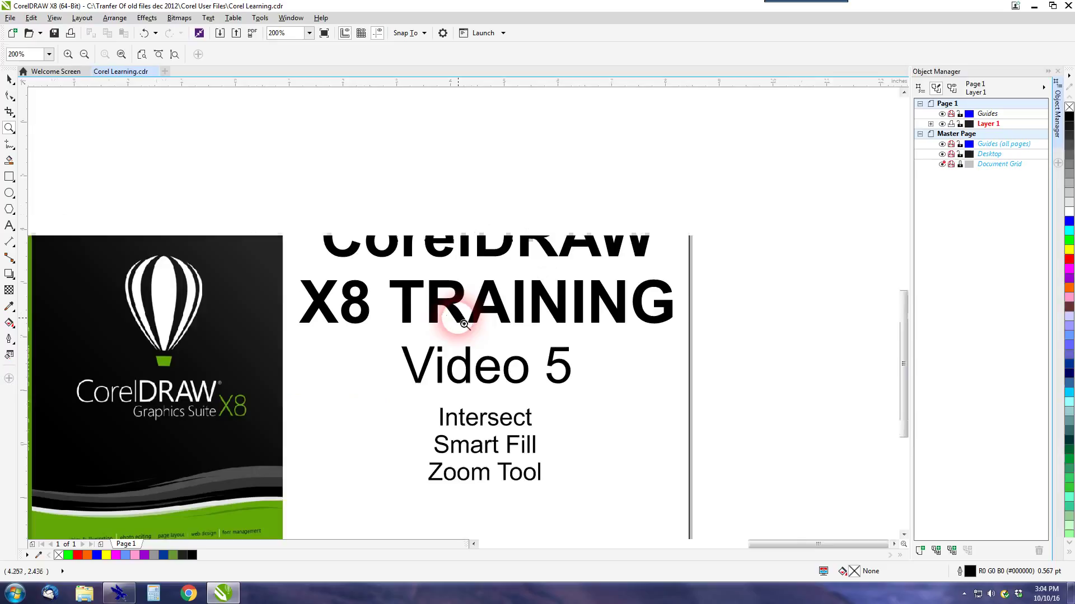
pyautogui.scroll(-2, 471, 321)
pyautogui.scroll(2, 473, 321)
pyautogui.scroll(-2, 473, 322)
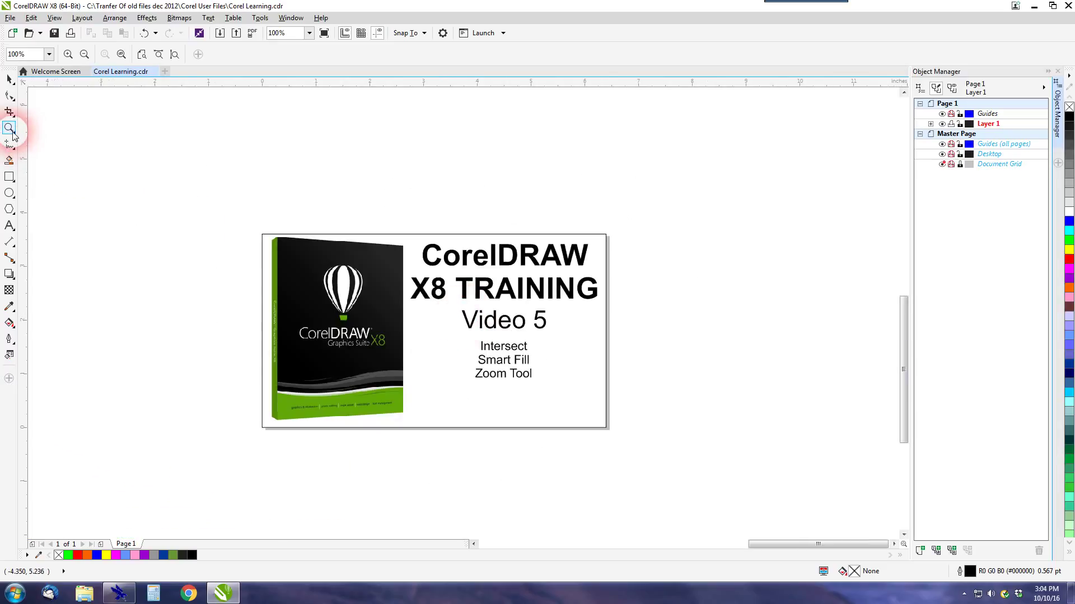
# Step: Drag the page around the view with the Pan tool
pyautogui.click(35, 144)
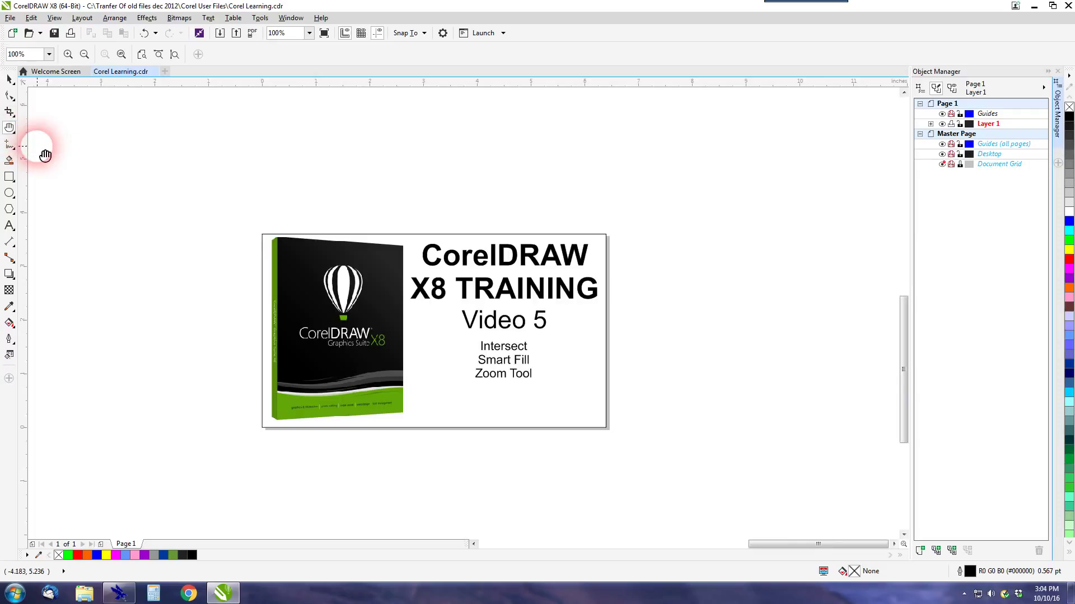
pyautogui.click(260, 234)
pyautogui.moveTo(412, 274); pyautogui.dragTo(437, 252)
pyautogui.moveTo(578, 297); pyautogui.dragTo(619, 276)
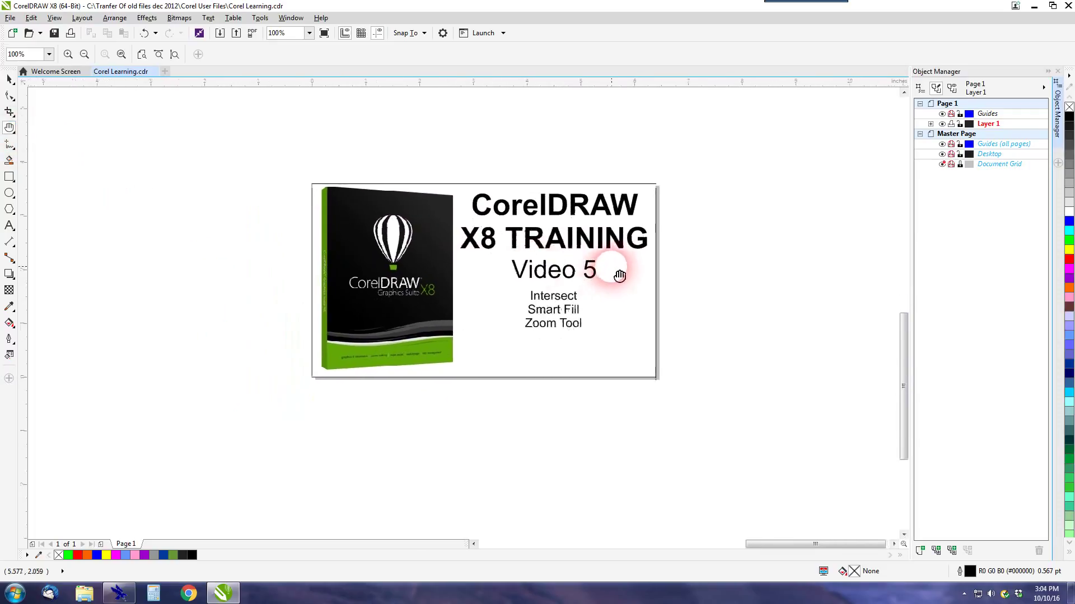
pyautogui.moveTo(360, 235); pyautogui.dragTo(472, 323)
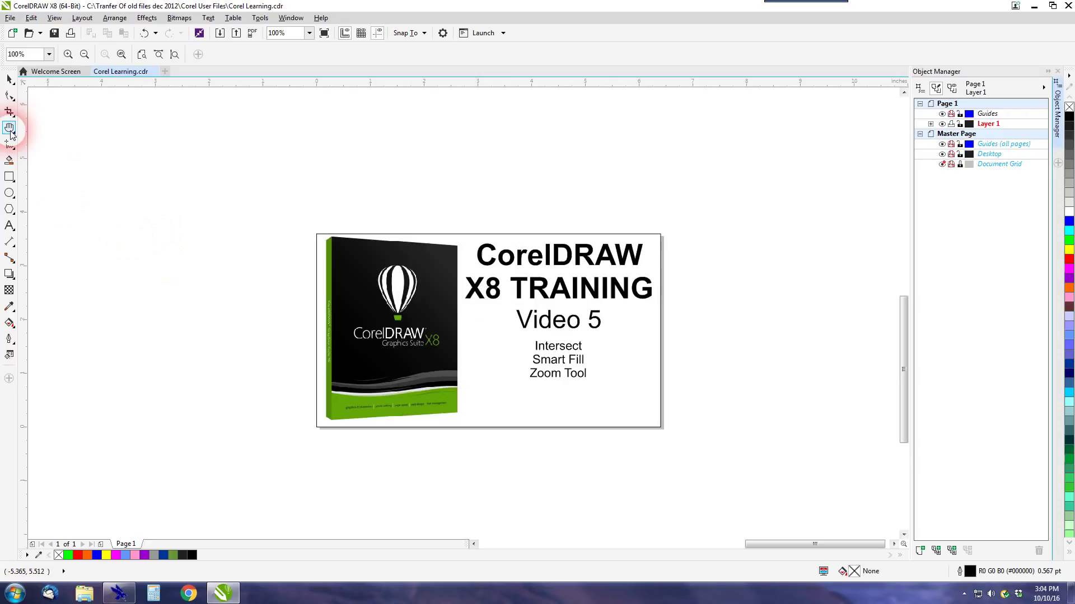
# Step: Zoom in and out on the title, then use the zoom list for To Width and 200%
pyautogui.click(31, 132)
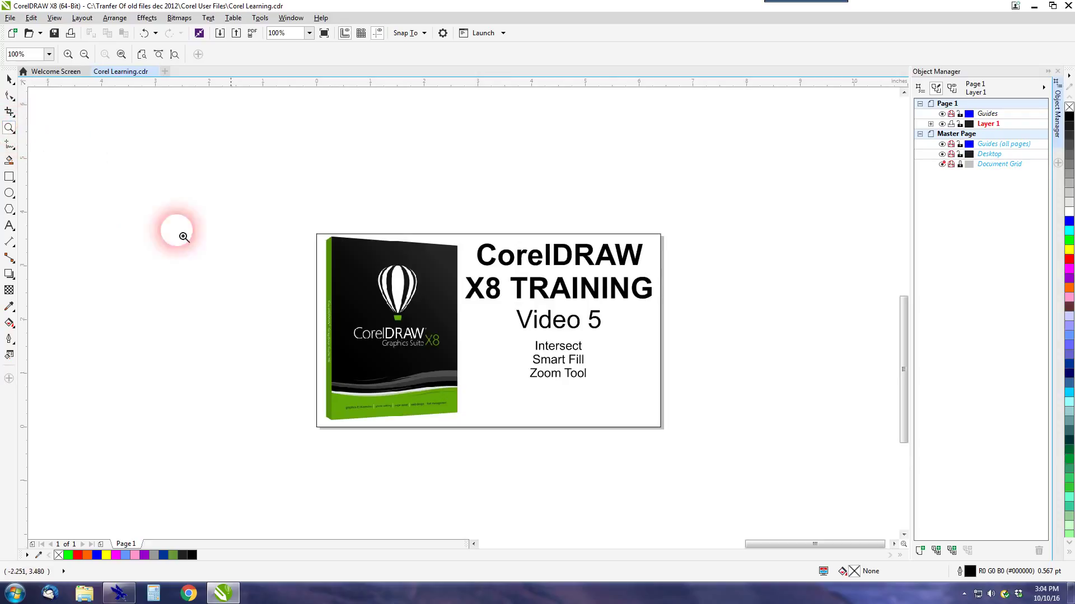
pyautogui.click(518, 299)
pyautogui.rightClick(469, 319)
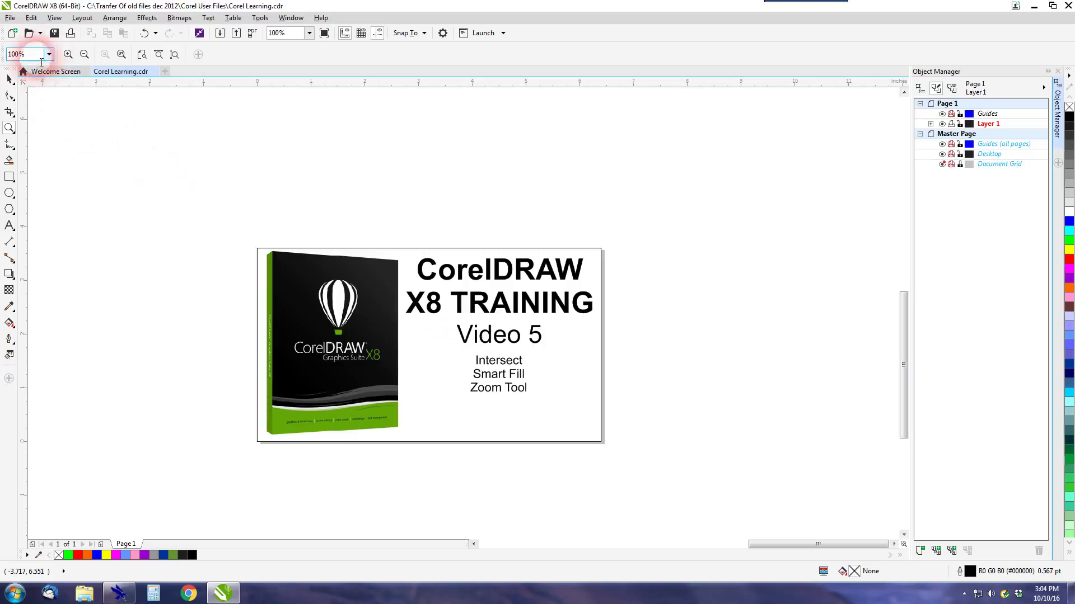
pyautogui.click(49, 54)
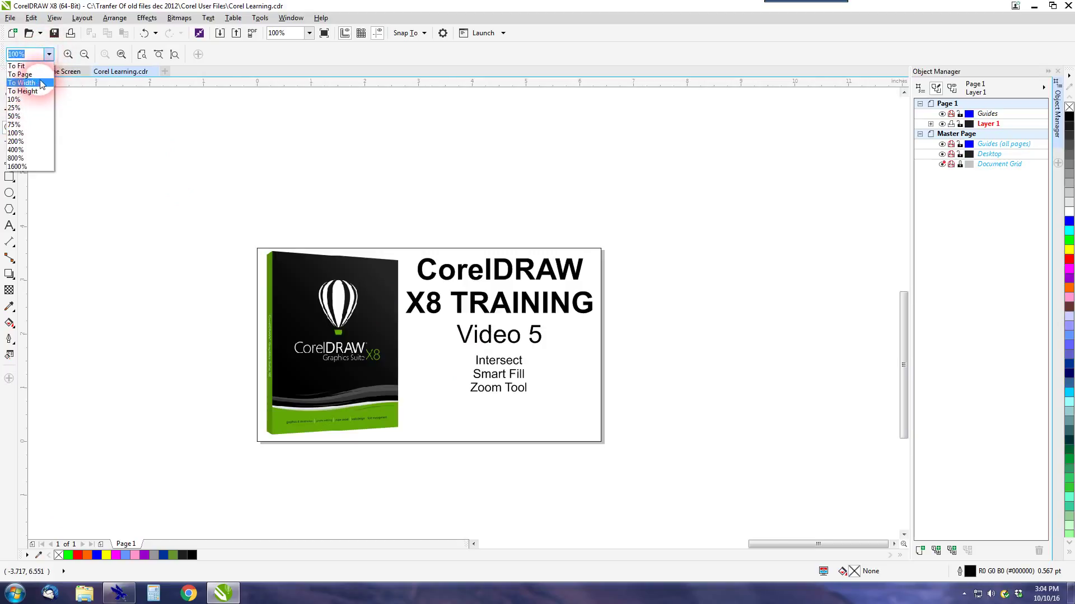
pyautogui.click(40, 83)
pyautogui.click(48, 54)
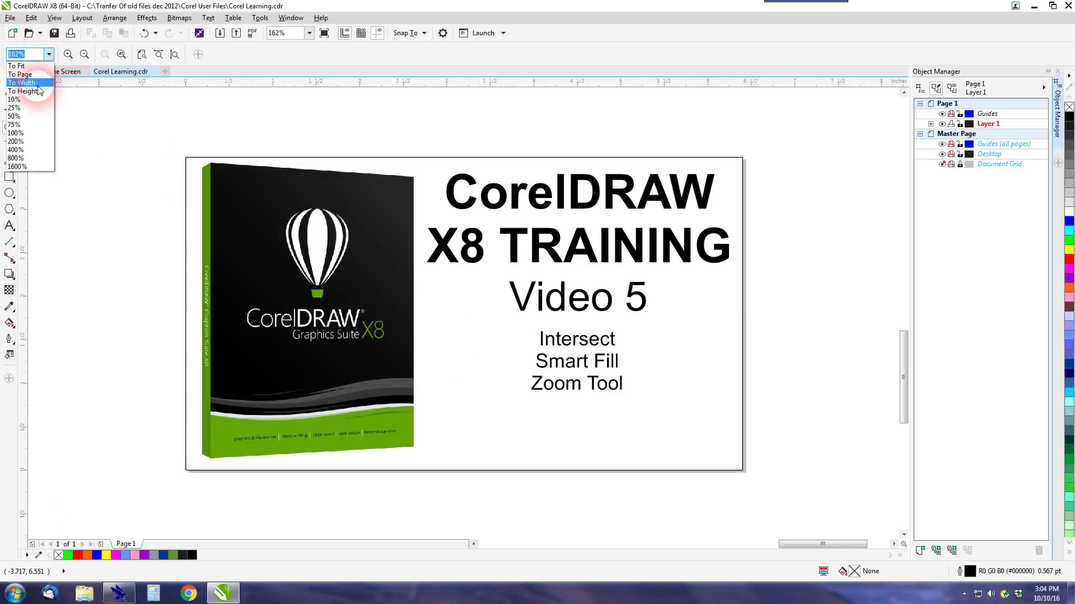
pyautogui.click(30, 142)
pyautogui.click(9, 128)
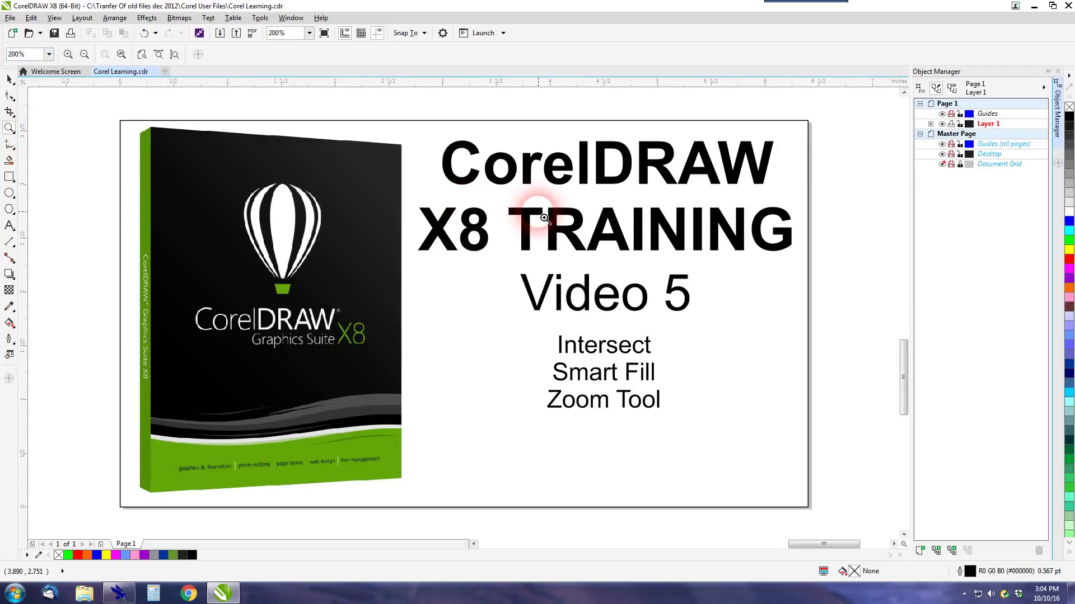
# Step: Zoom back to 100% and draw two overlapping rectangles beside the slide
pyautogui.rightClick(713, 337)
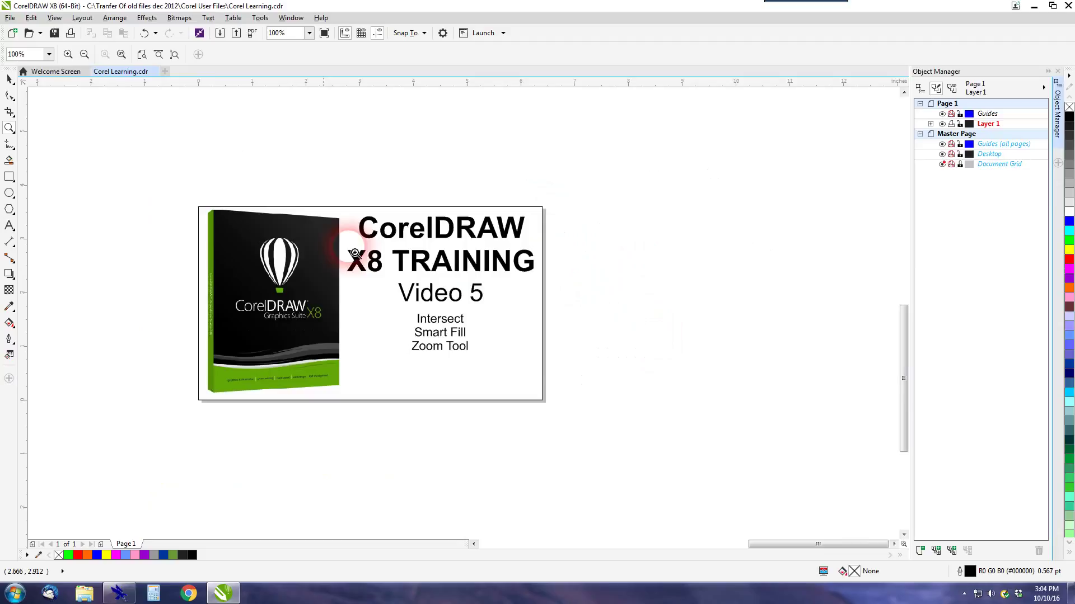
pyautogui.click(9, 176)
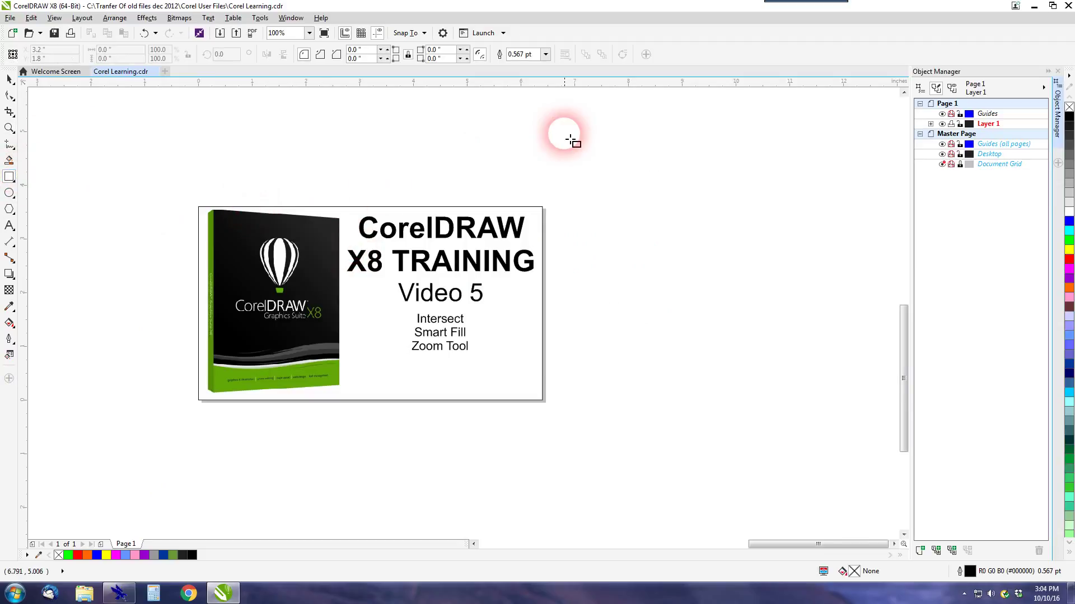
pyautogui.moveTo(564, 133); pyautogui.dragTo(614, 177)
pyautogui.moveTo(653, 214); pyautogui.dragTo(597, 163)
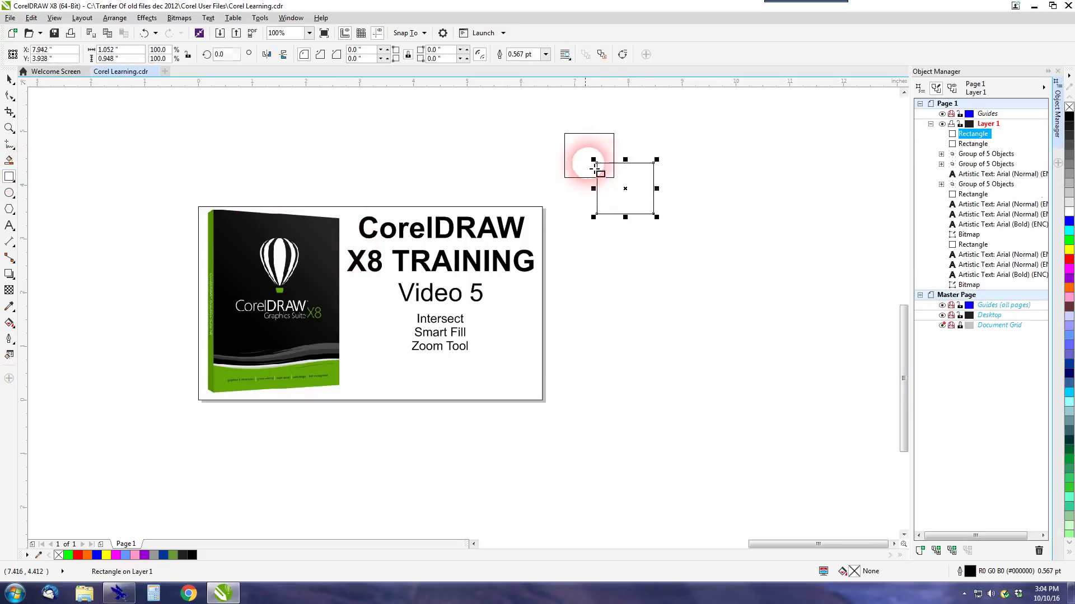
# Step: Select both rectangles together, then individually, and clear the selection
pyautogui.press('space')
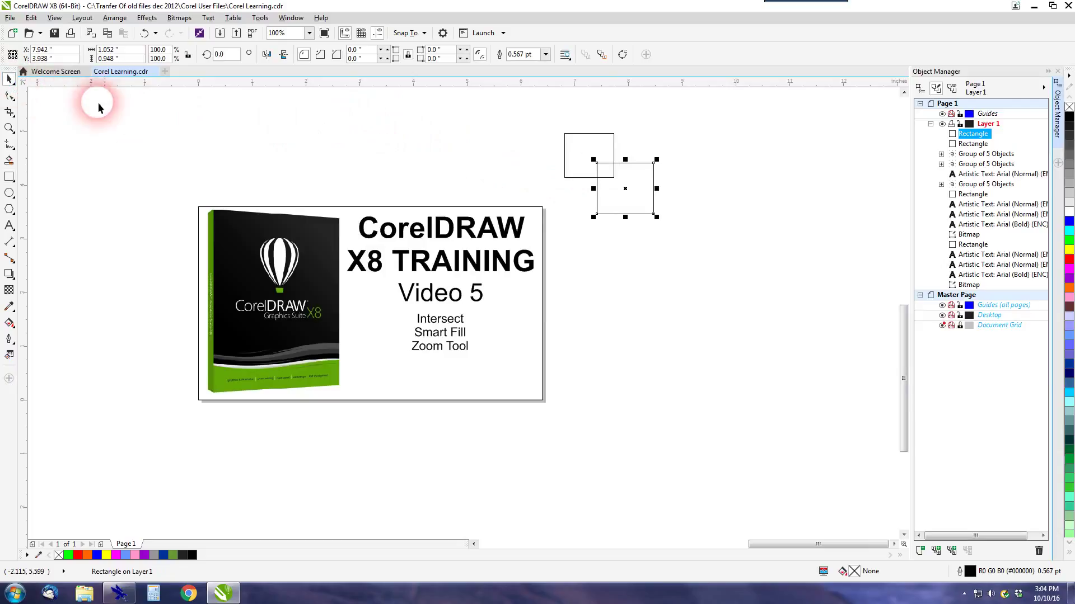
pyautogui.moveTo(551, 108); pyautogui.dragTo(694, 223)
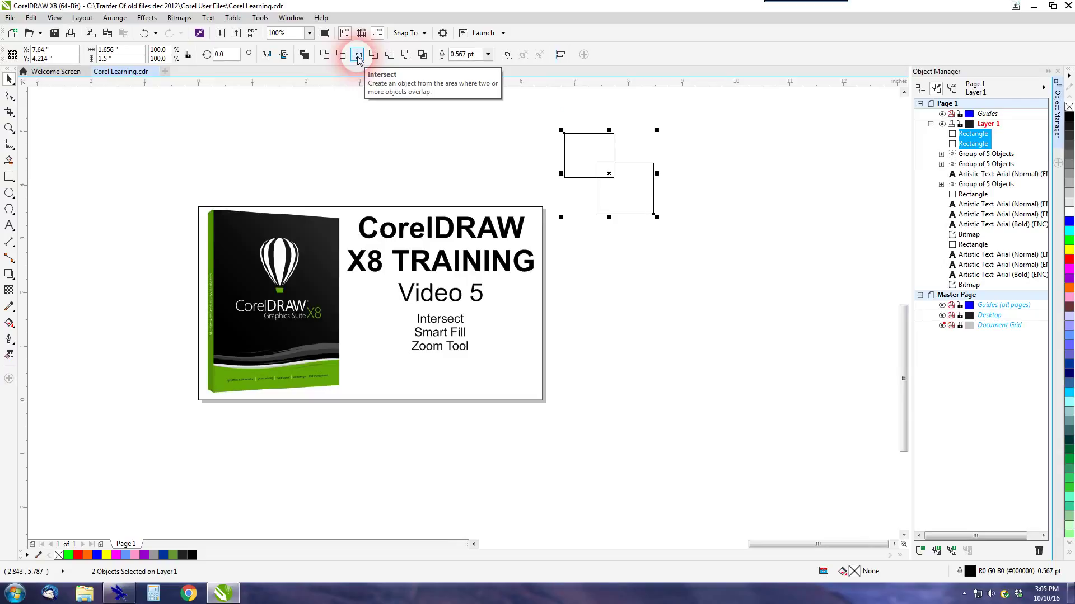
pyautogui.click(605, 147)
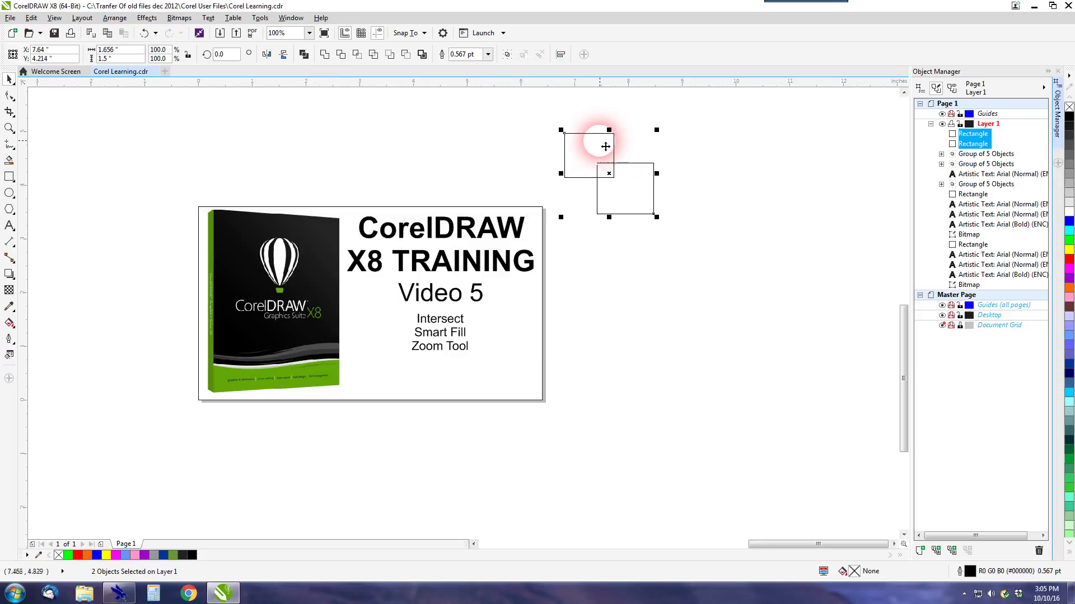
pyautogui.click(585, 150)
pyautogui.click(577, 161)
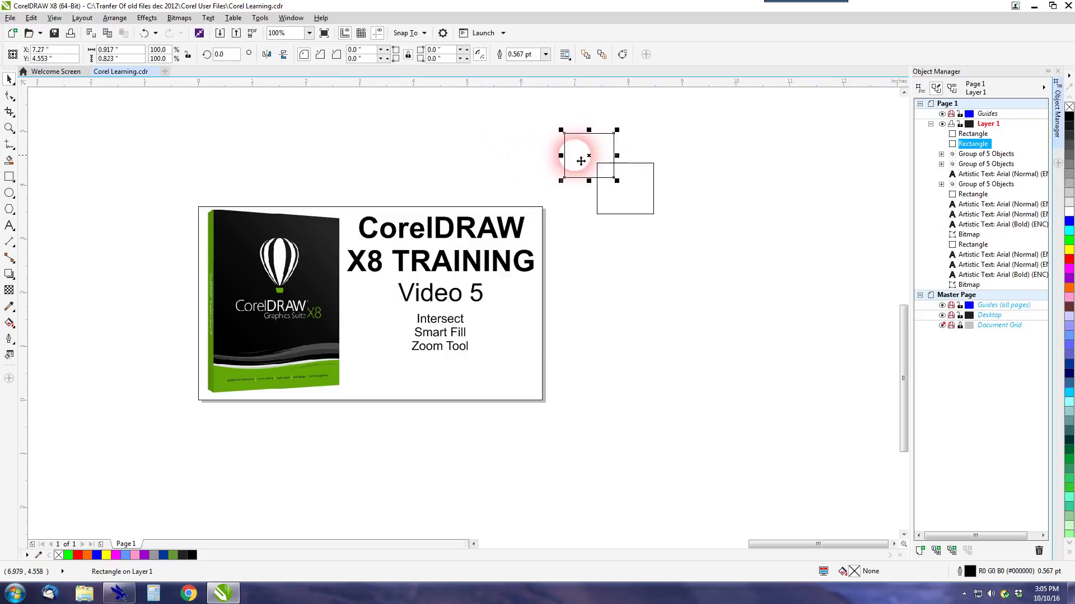
pyautogui.click(598, 184)
pyautogui.click(648, 200)
pyautogui.click(623, 186)
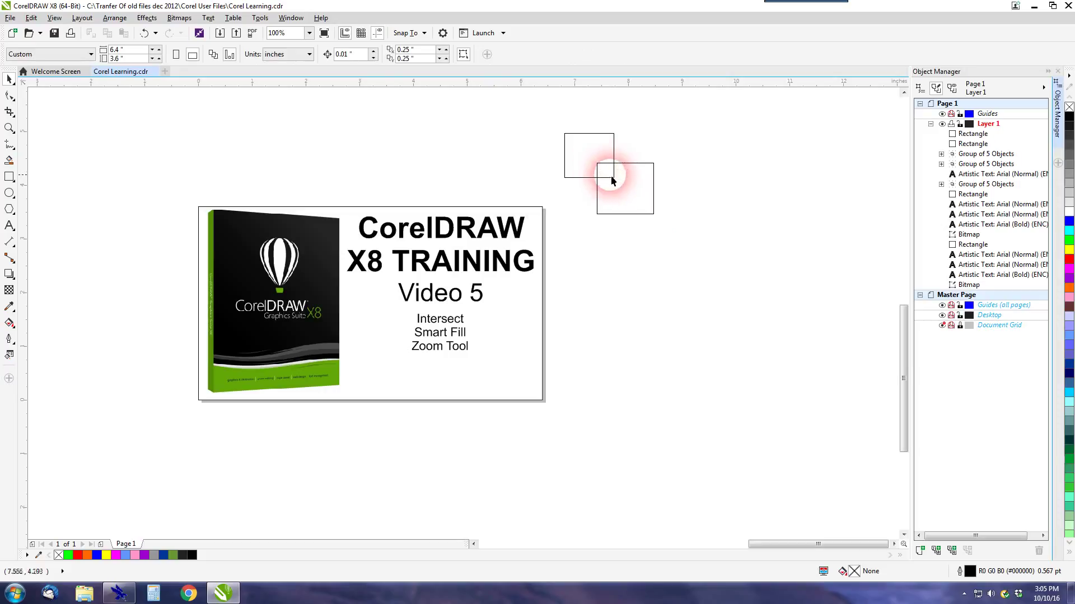
# Step: Intersect the two rectangles and move the yellow overlap square to their left
pyautogui.moveTo(554, 125); pyautogui.dragTo(681, 232)
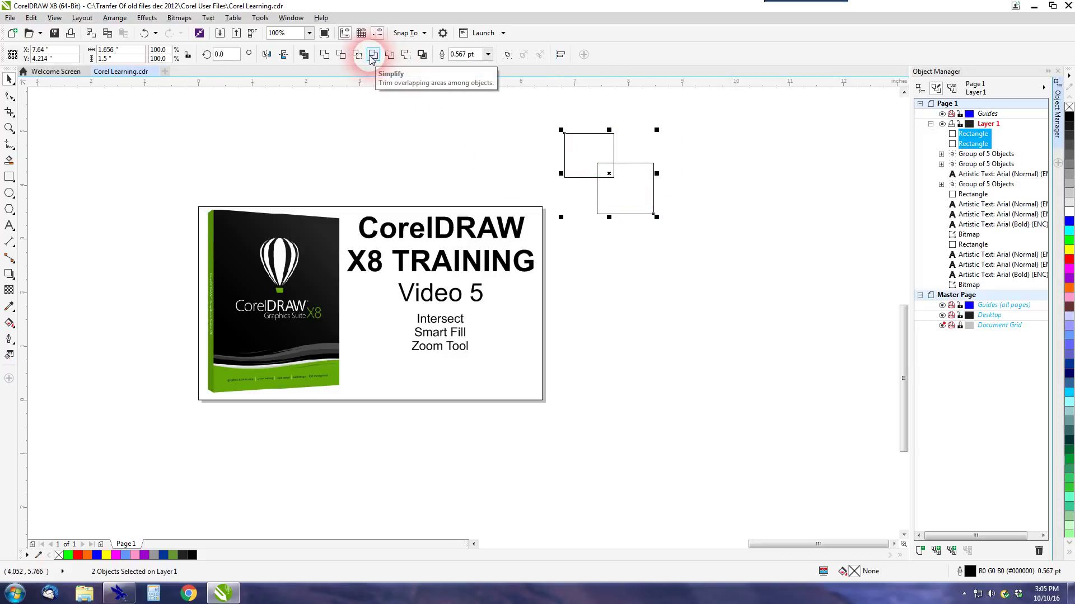
pyautogui.click(361, 57)
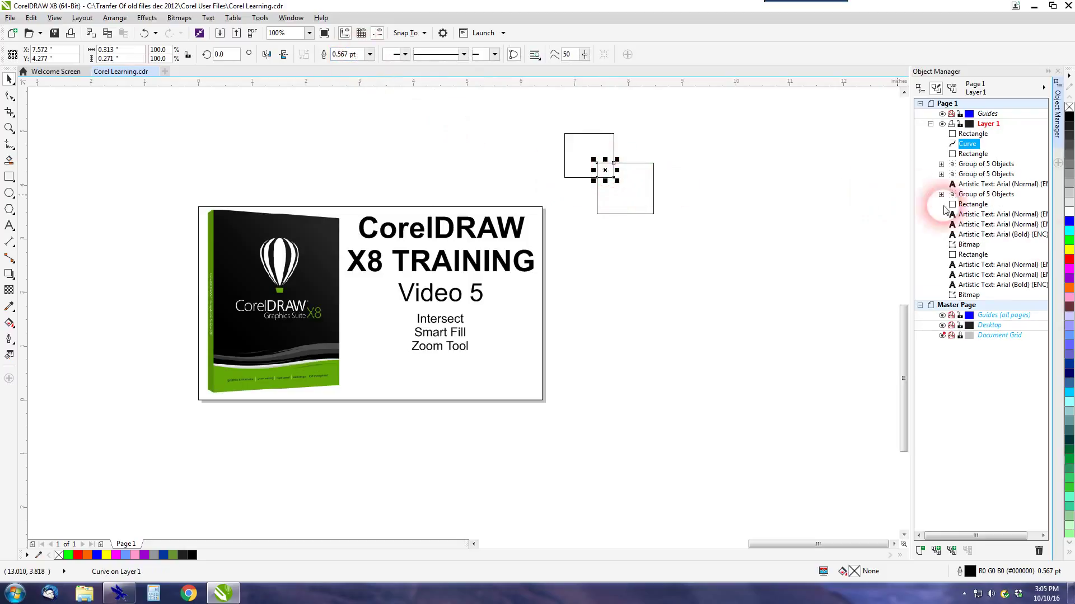
pyautogui.moveTo(605, 169); pyautogui.dragTo(496, 151)
pyautogui.click(518, 199)
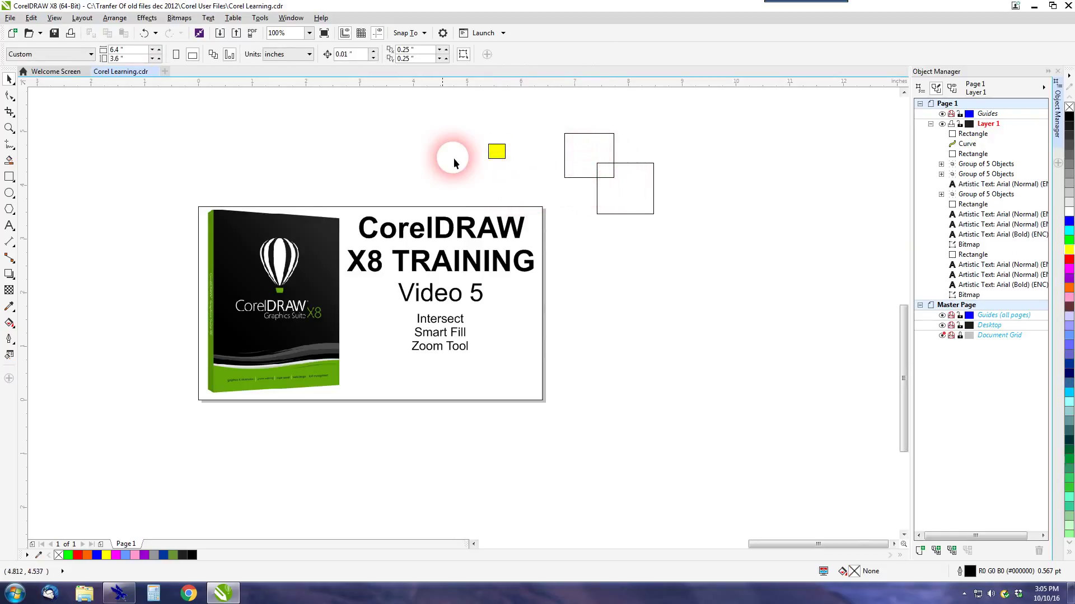
# Step: Draw an ellipse over the lower rectangle, intersect them, and move the wedge down, filled red
pyautogui.click(9, 193)
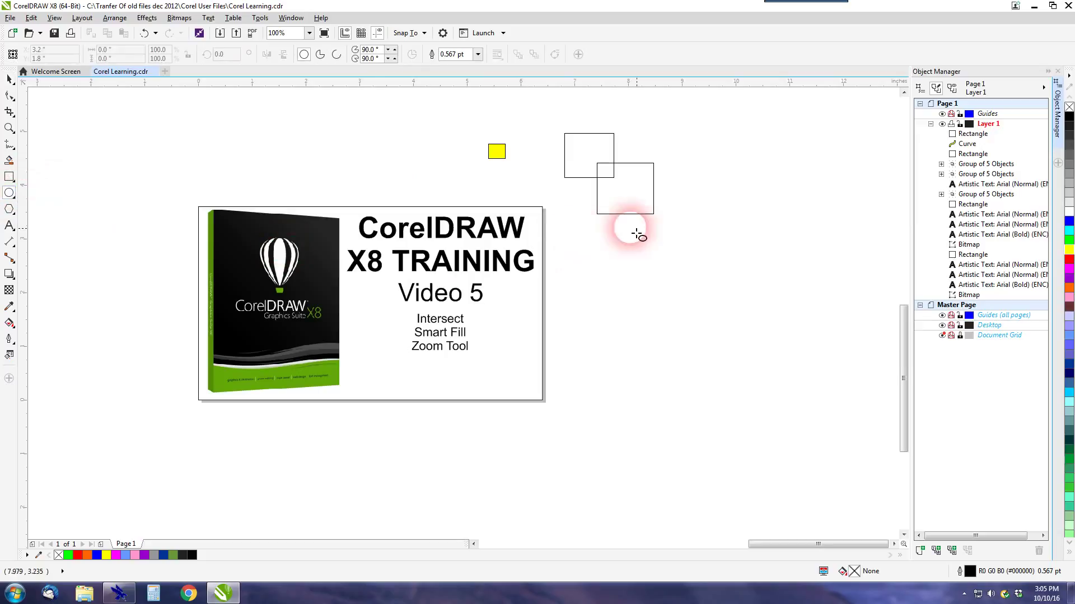
pyautogui.moveTo(700, 250); pyautogui.dragTo(622, 185)
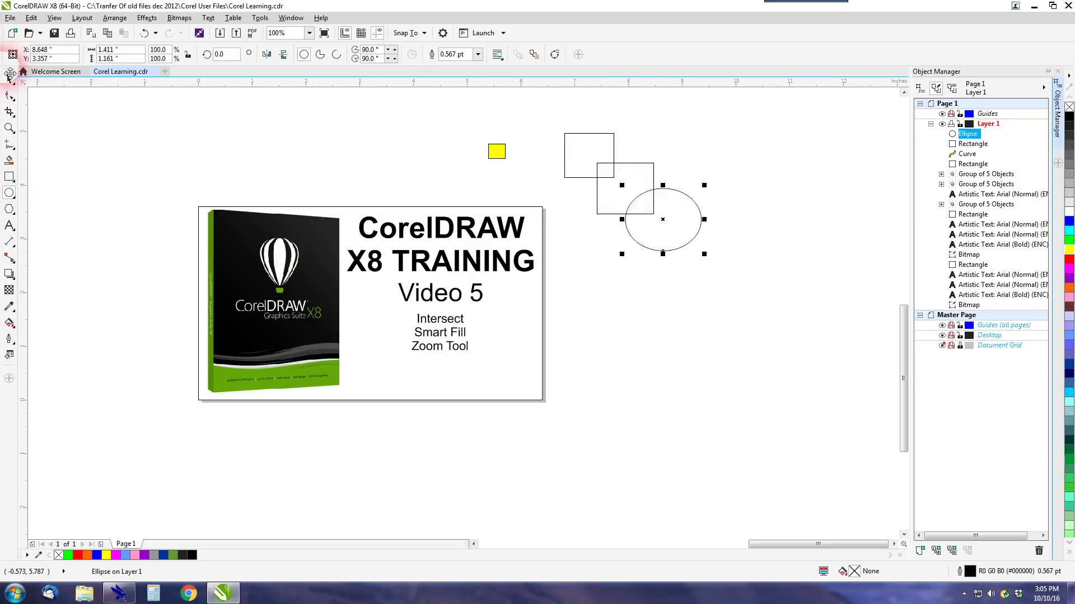
pyautogui.click(9, 79)
pyautogui.moveTo(746, 288); pyautogui.dragTo(576, 156)
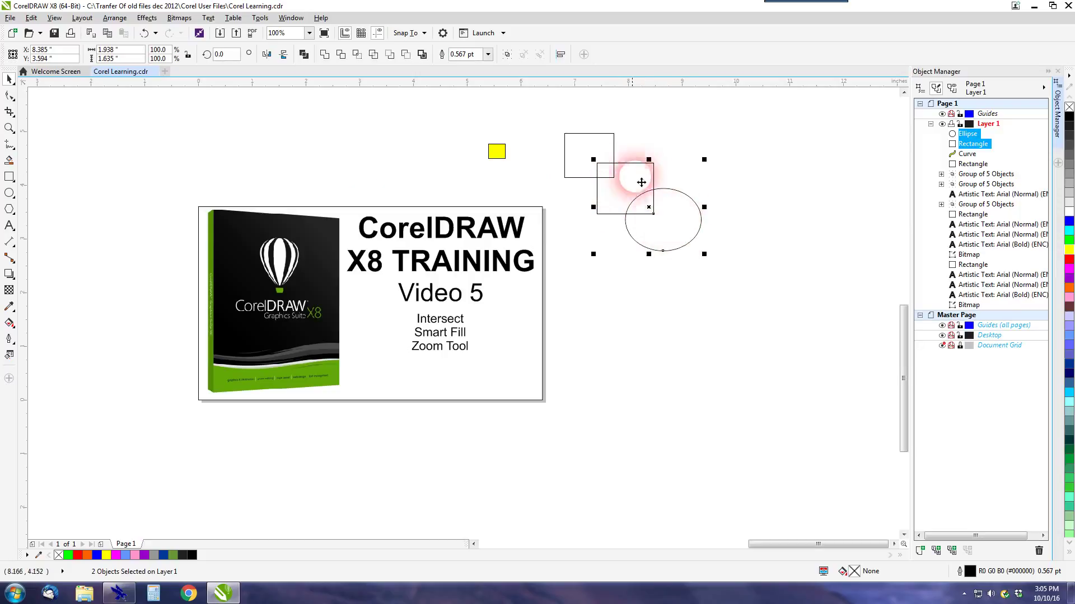
pyautogui.click(356, 54)
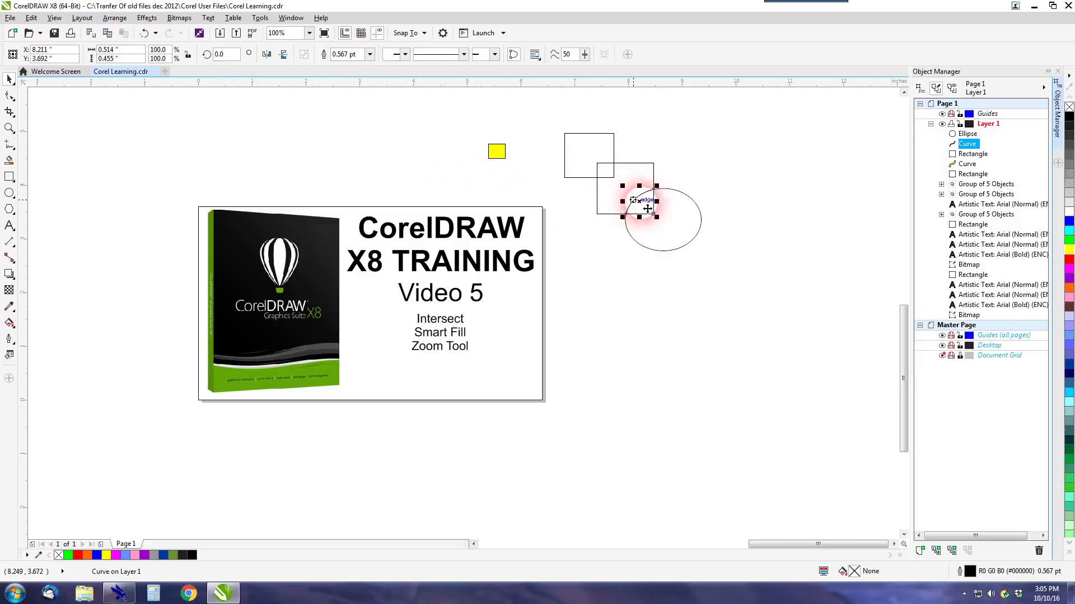
pyautogui.moveTo(647, 208); pyautogui.dragTo(618, 317)
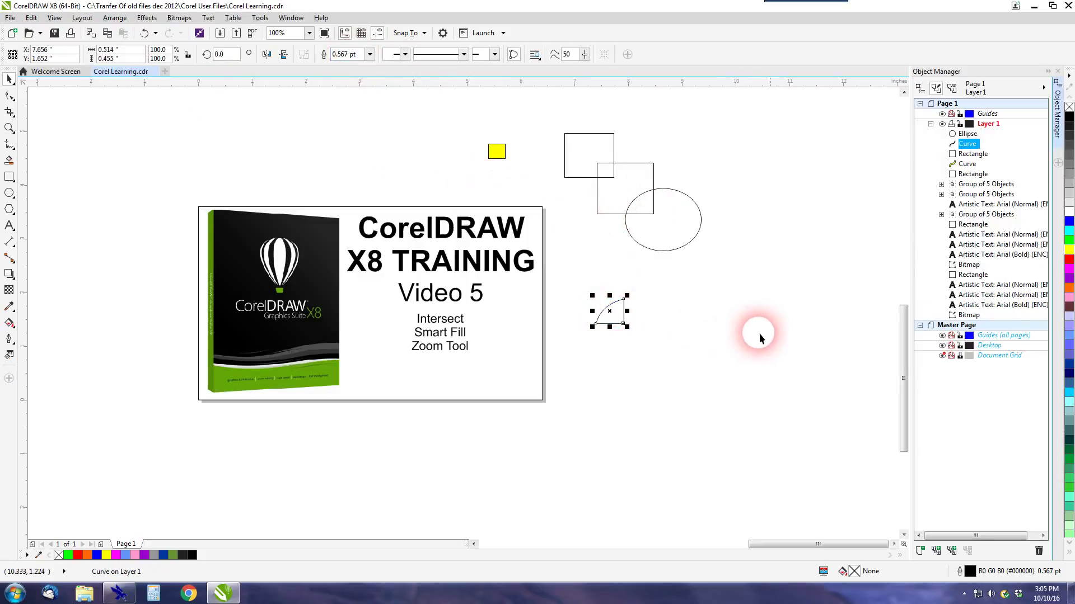
pyautogui.click(1069, 260)
pyautogui.click(661, 343)
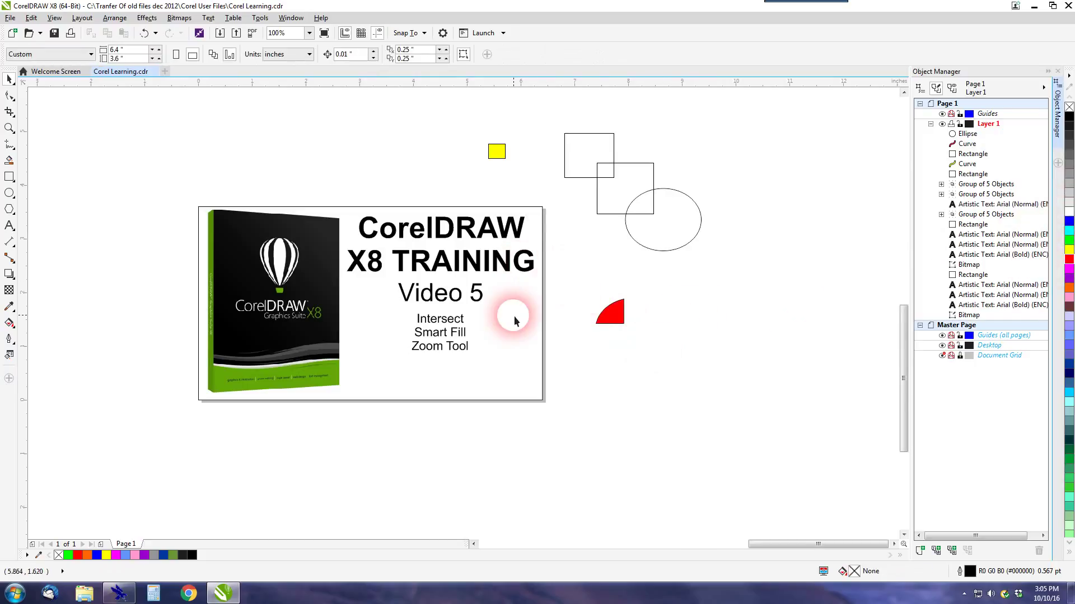
# Step: Intersect the red wedge with the yellow square and separate the resulting pieces
pyautogui.click(621, 323)
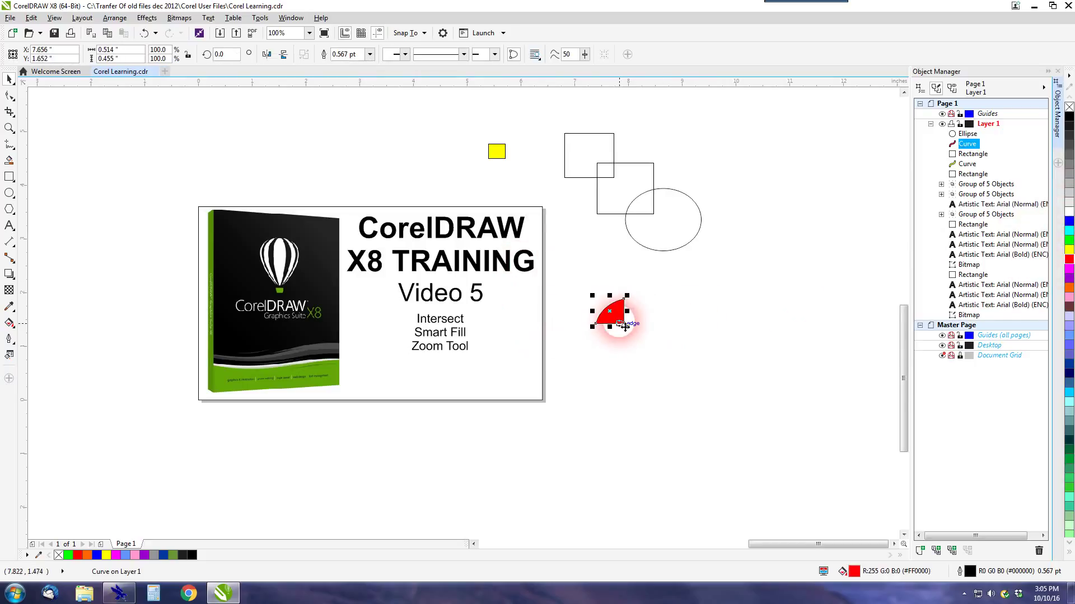
pyautogui.moveTo(623, 327); pyautogui.dragTo(517, 171)
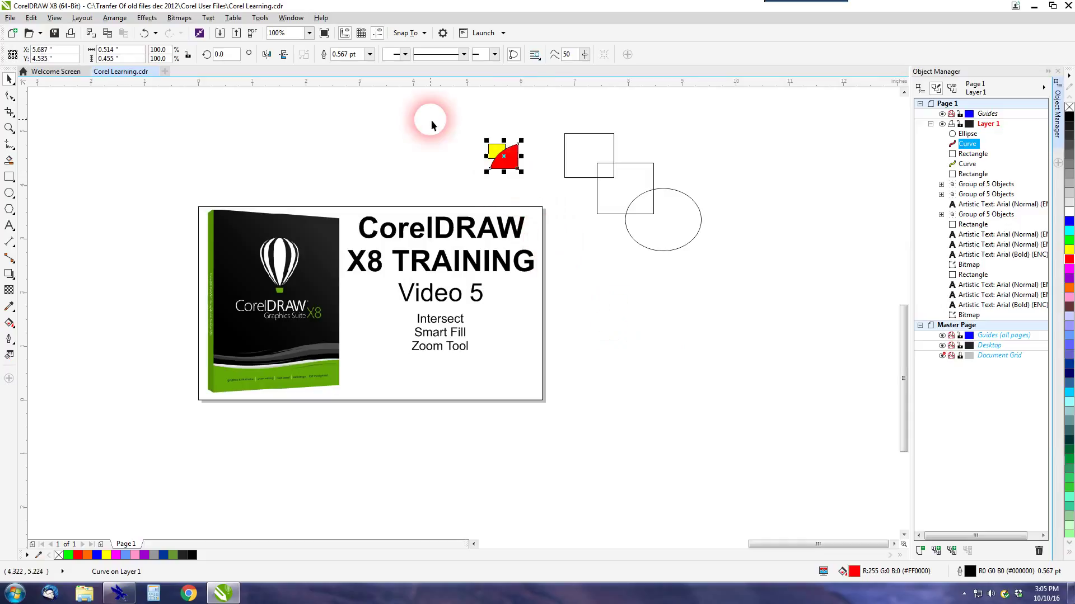
pyautogui.moveTo(451, 114); pyautogui.dragTo(529, 178)
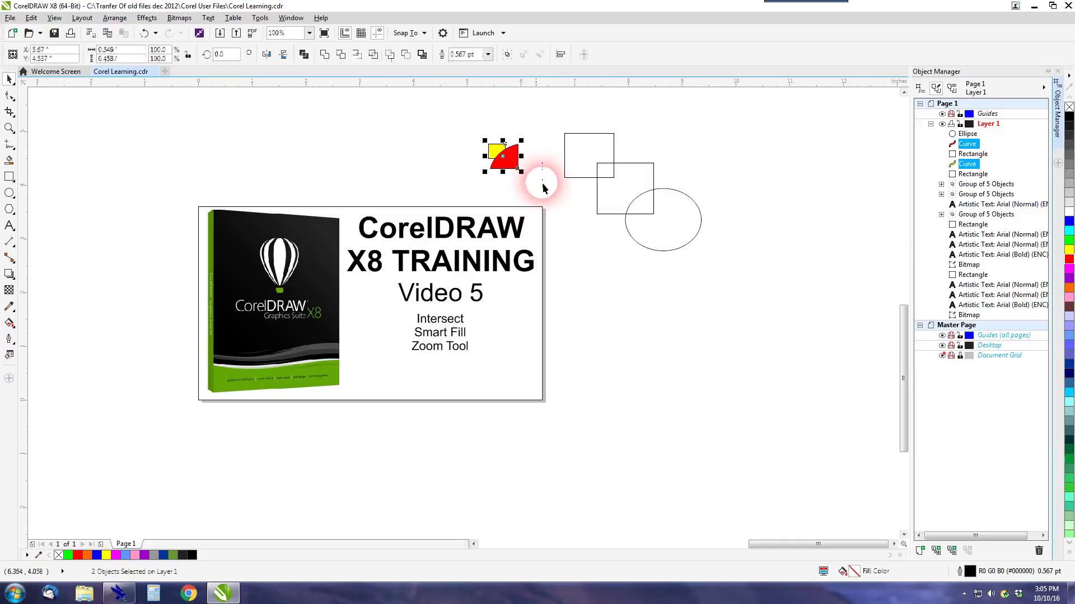
pyautogui.click(354, 56)
pyautogui.click(454, 168)
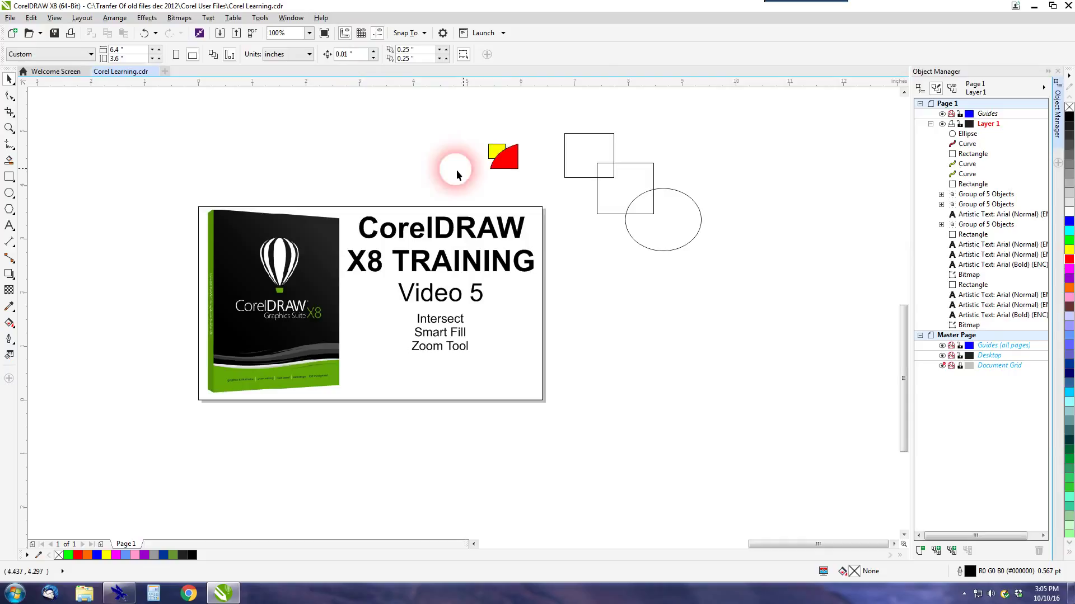
pyautogui.moveTo(517, 166); pyautogui.dragTo(496, 188)
pyautogui.moveTo(493, 149); pyautogui.dragTo(447, 133)
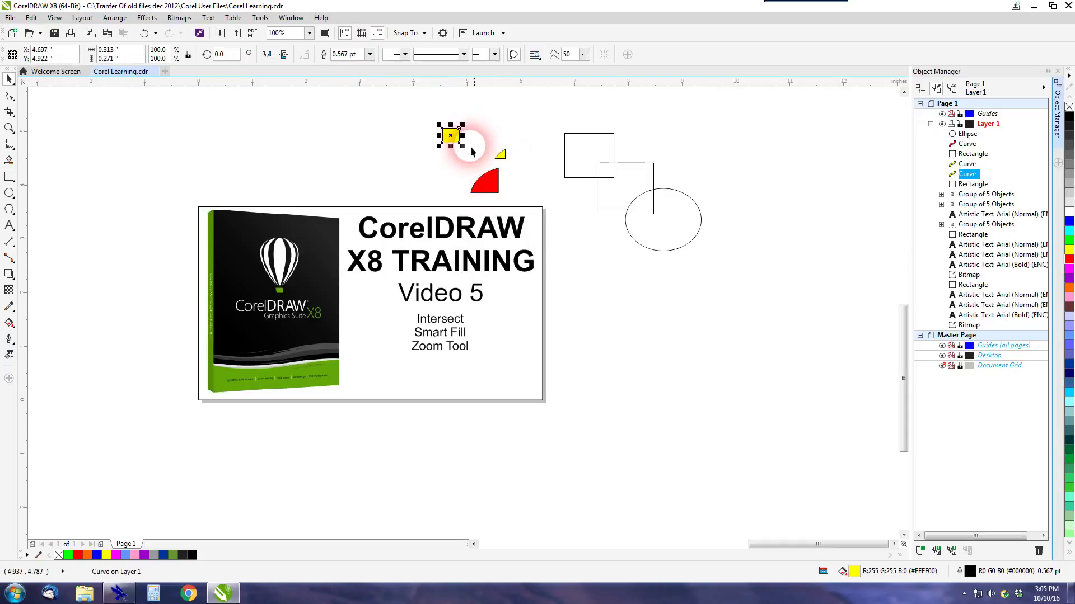
pyautogui.moveTo(499, 159); pyautogui.dragTo(426, 175)
pyautogui.click(257, 179)
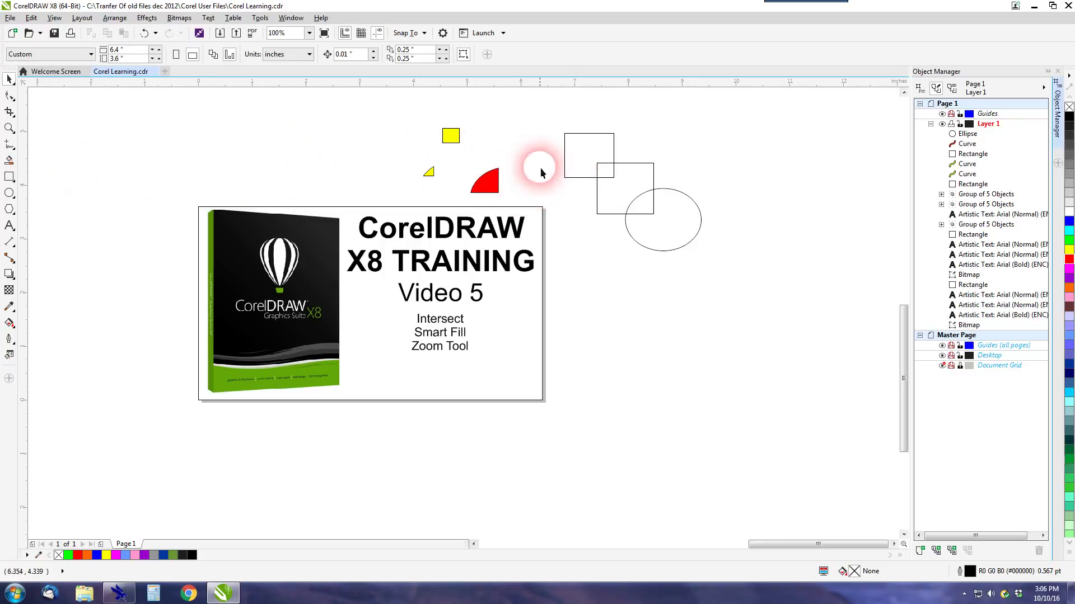
# Step: Choose Smart Fill with Fill Options on Specify (black) and Outline set to No Outline
pyautogui.click(9, 162)
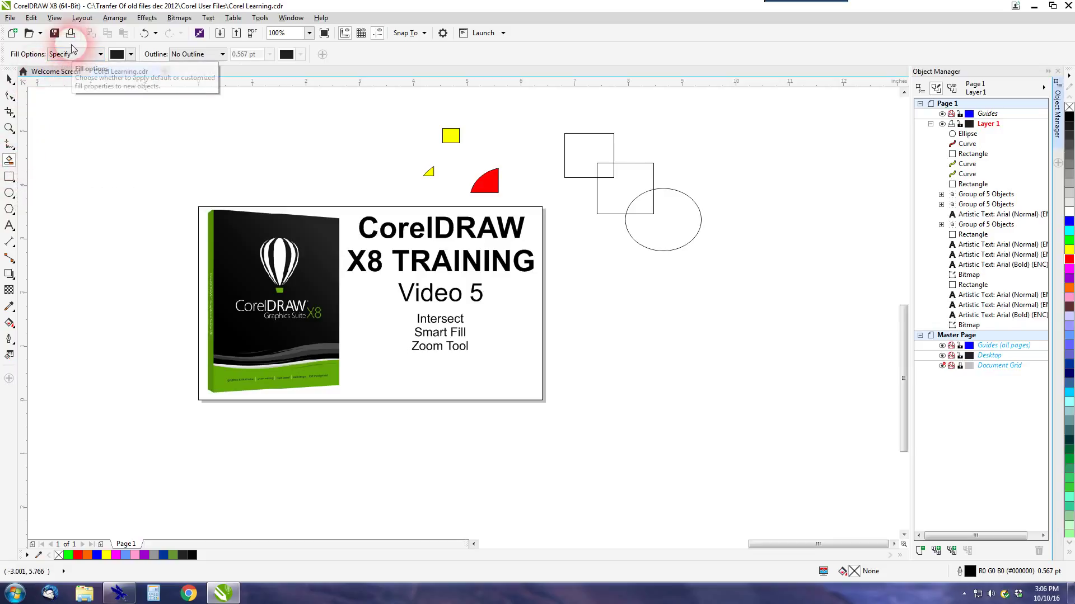
pyautogui.click(99, 54)
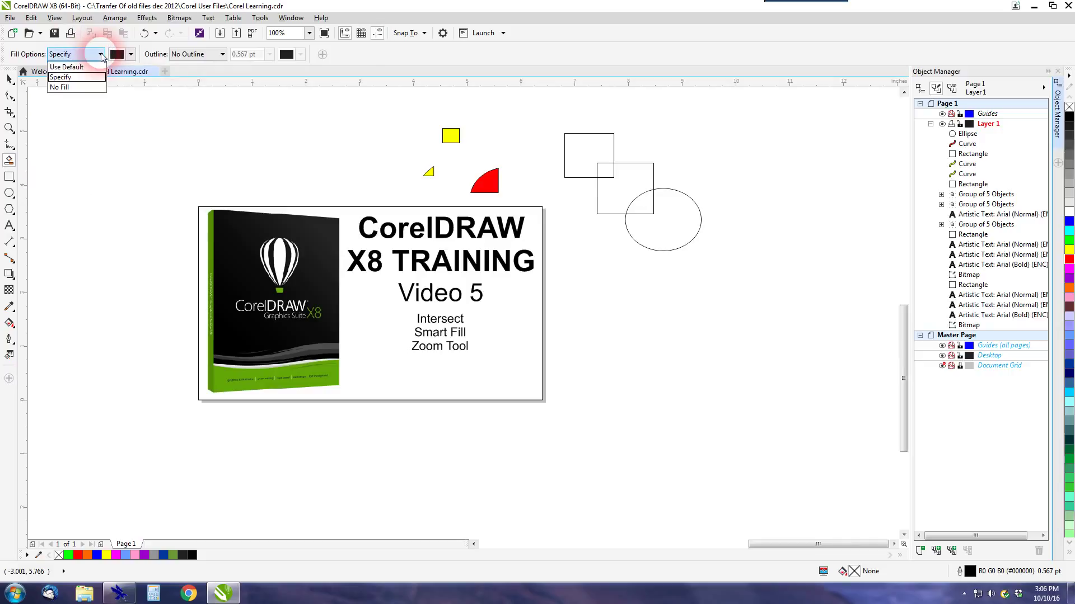
pyautogui.click(67, 77)
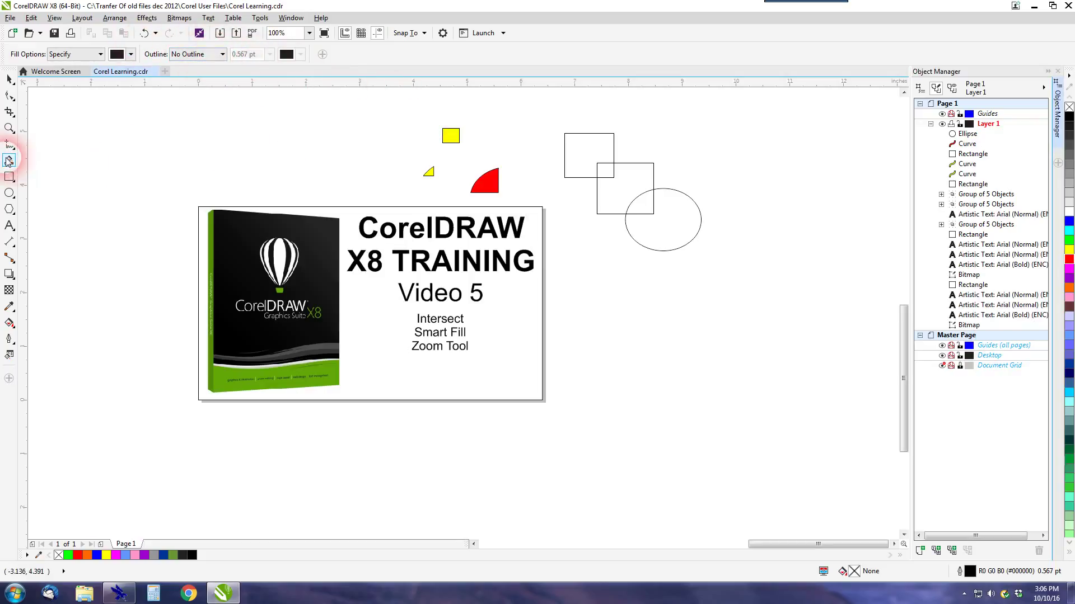
# Step: Smart Fill the upper square's free area black and move the shape to the upper right
pyautogui.click(591, 155)
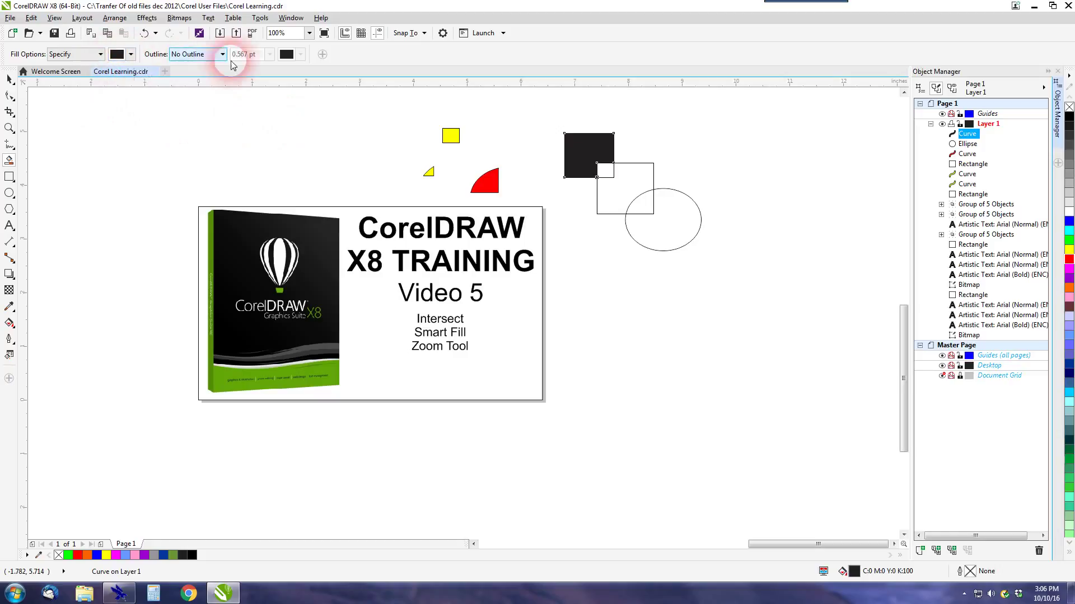
pyautogui.click(9, 79)
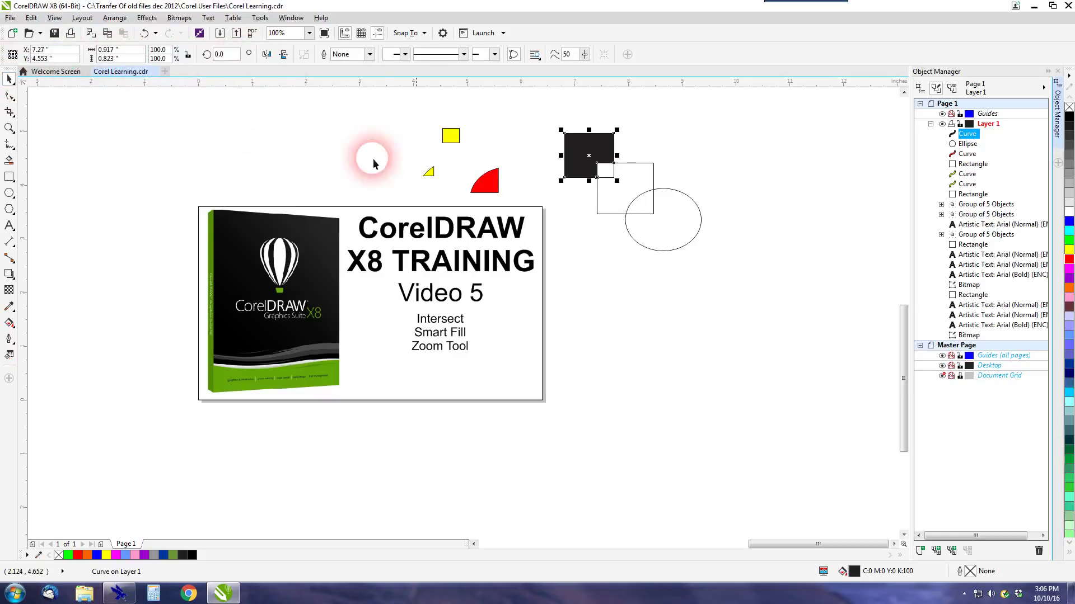
pyautogui.moveTo(593, 161); pyautogui.dragTo(739, 147)
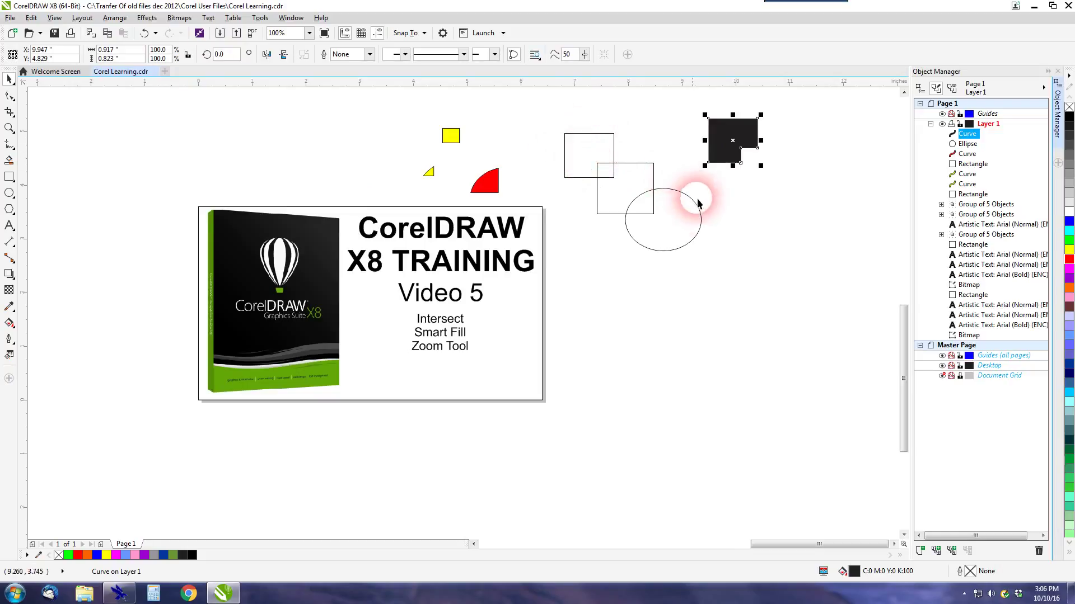
pyautogui.click(723, 248)
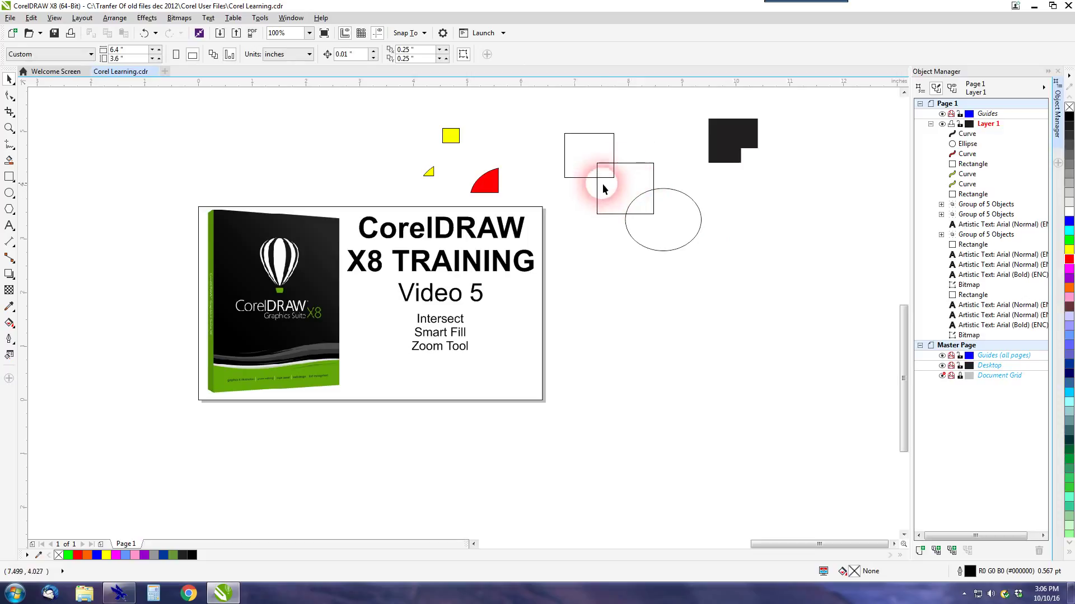
# Step: Marquee-select the two rectangles, then both rectangles together with the ellipse
pyautogui.moveTo(547, 125); pyautogui.dragTo(679, 237)
pyautogui.moveTo(768, 294); pyautogui.dragTo(584, 152)
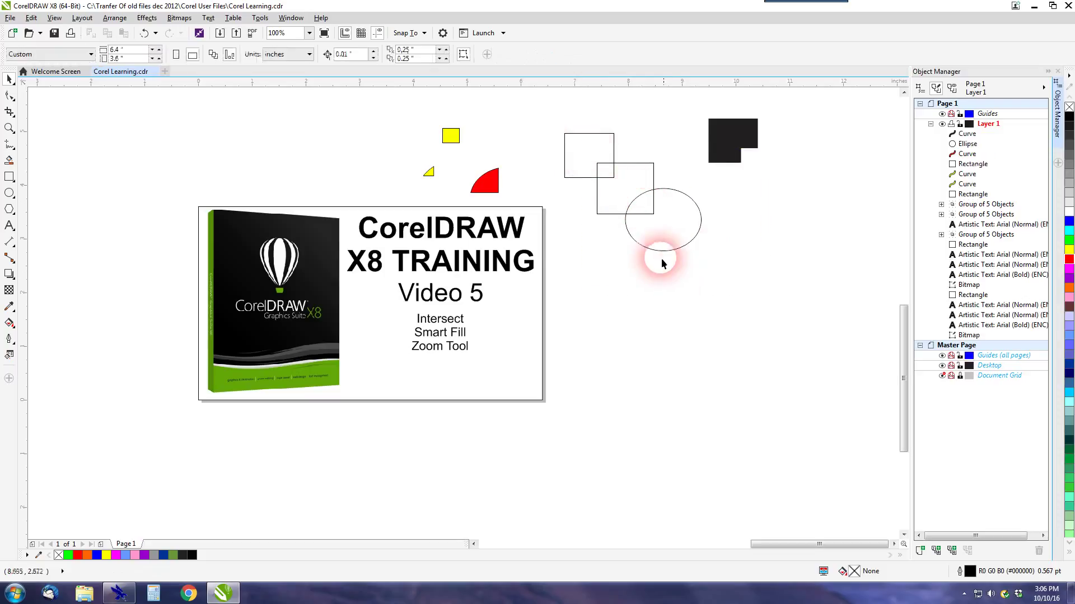
pyautogui.moveTo(713, 283); pyautogui.dragTo(586, 166)
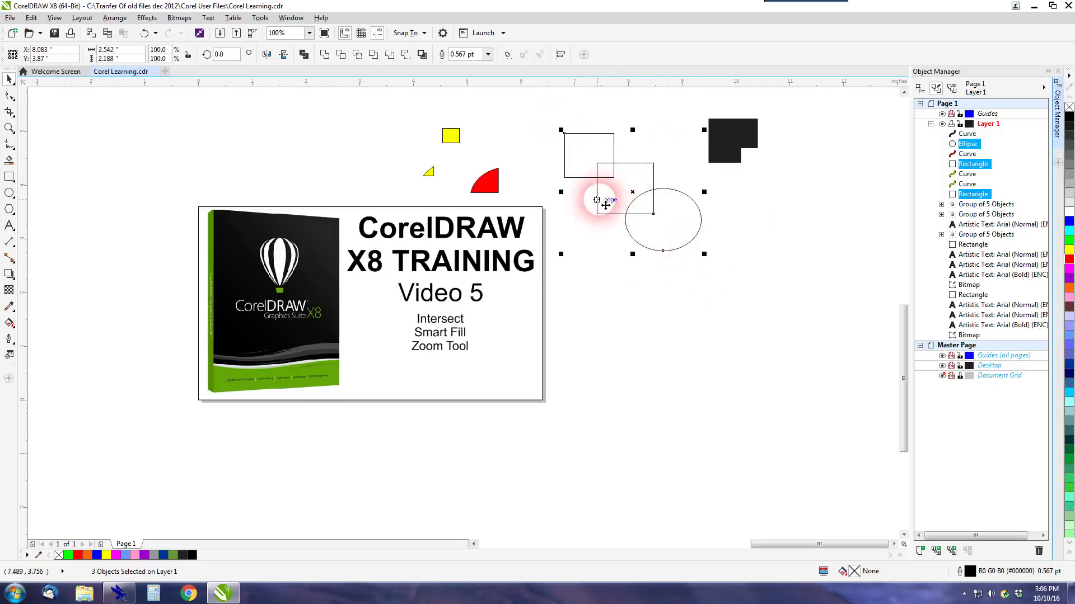
# Step: Smart Fill the lower square's uncovered region black and drag it below the outlines
pyautogui.click(748, 319)
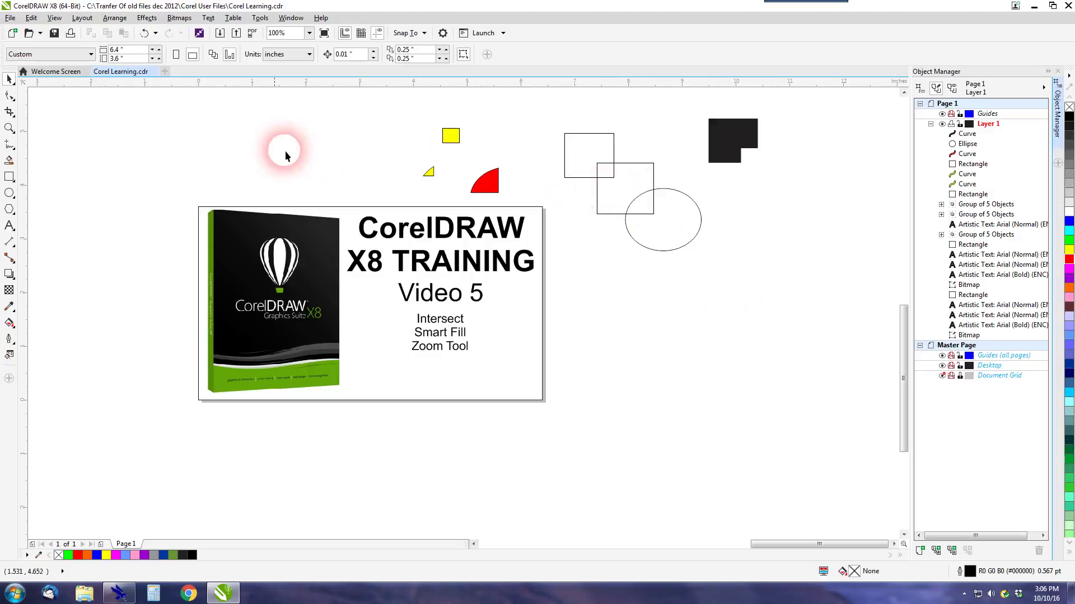
pyautogui.click(9, 160)
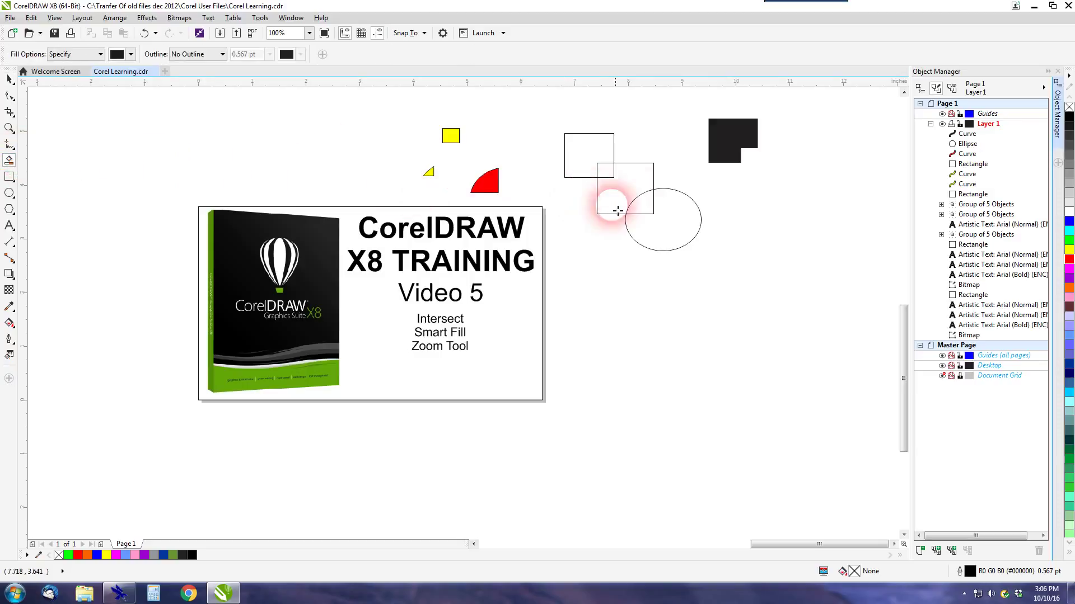
pyautogui.click(617, 199)
pyautogui.click(8, 80)
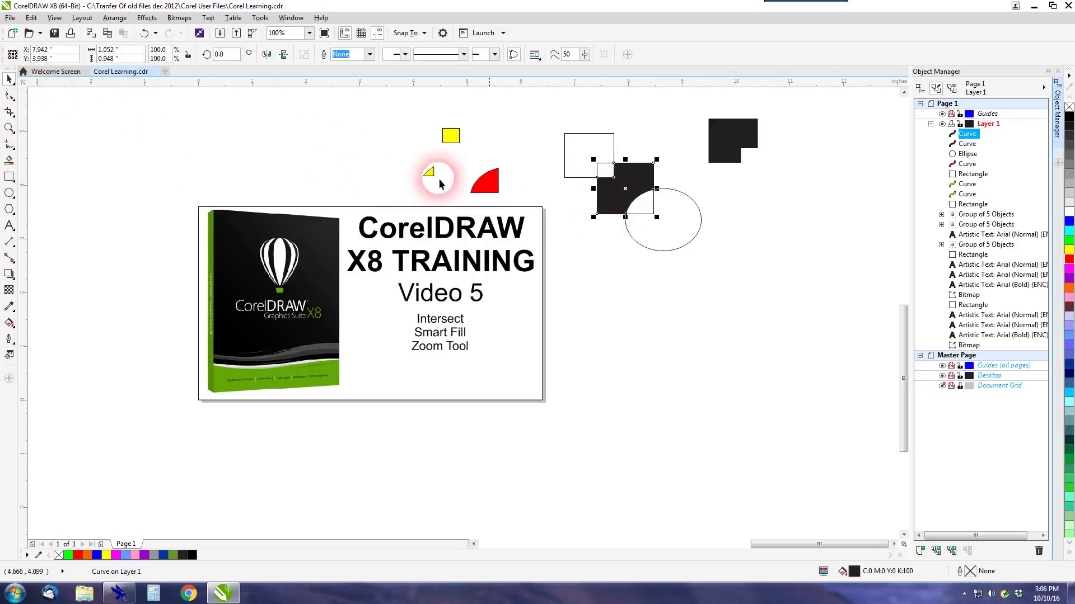
pyautogui.moveTo(632, 194); pyautogui.dragTo(606, 294)
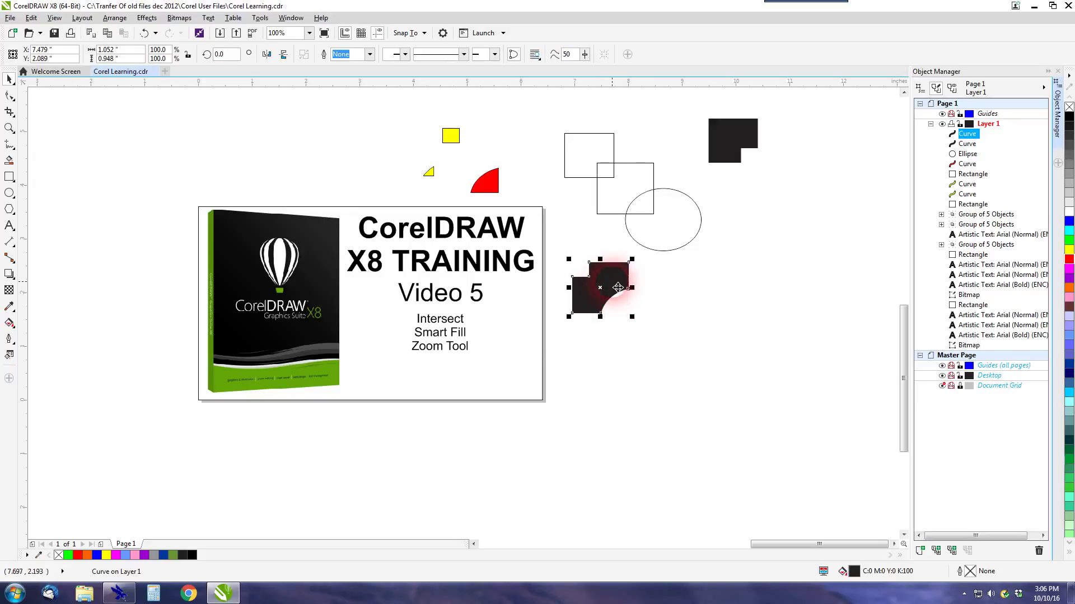
pyautogui.click(672, 250)
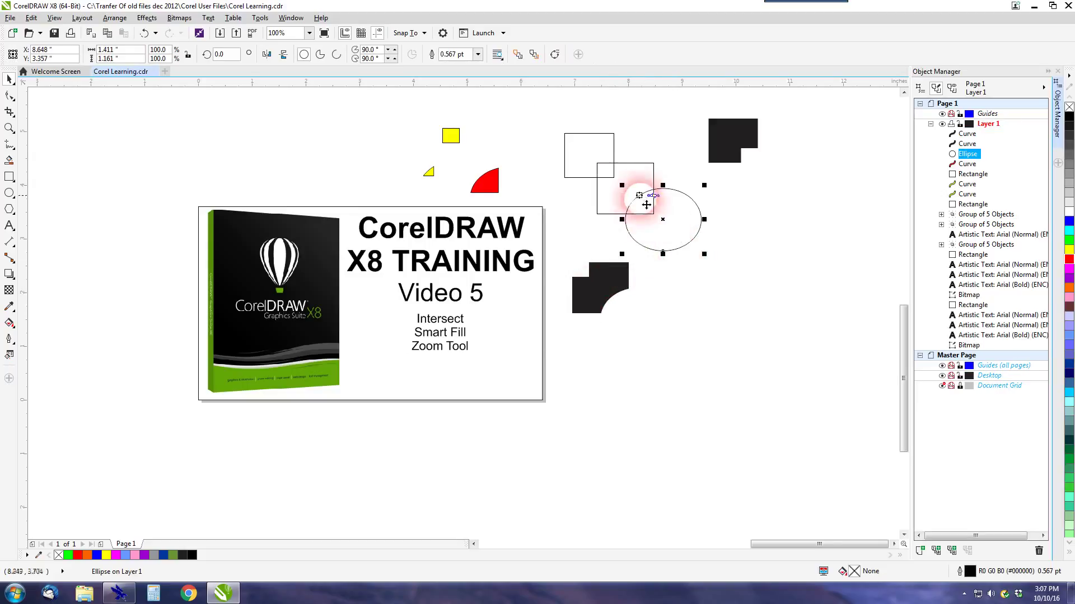
# Step: Draw a small square near the page's upper left and a circle on its corner
pyautogui.click(10, 177)
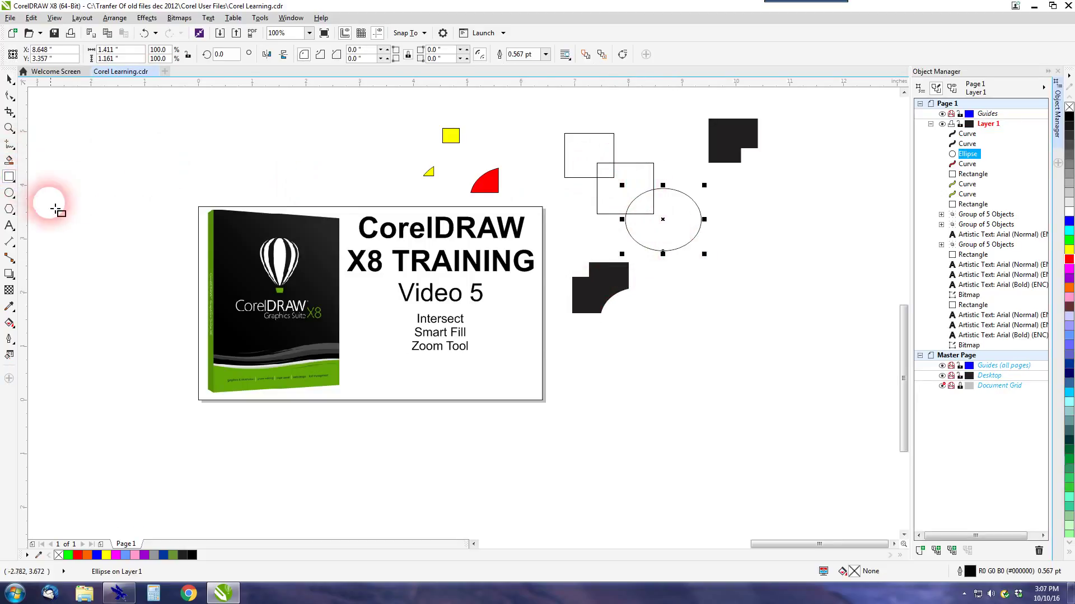
pyautogui.moveTo(130, 133); pyautogui.dragTo(167, 169)
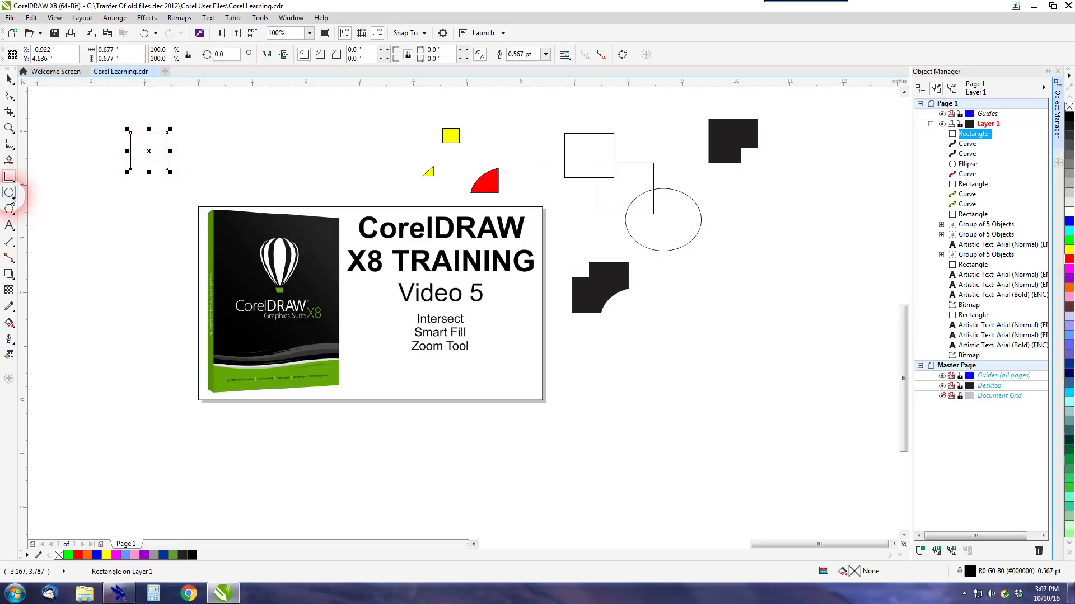
pyautogui.click(9, 192)
pyautogui.moveTo(62, 133); pyautogui.dragTo(167, 171)
pyautogui.click(10, 79)
pyautogui.click(88, 158)
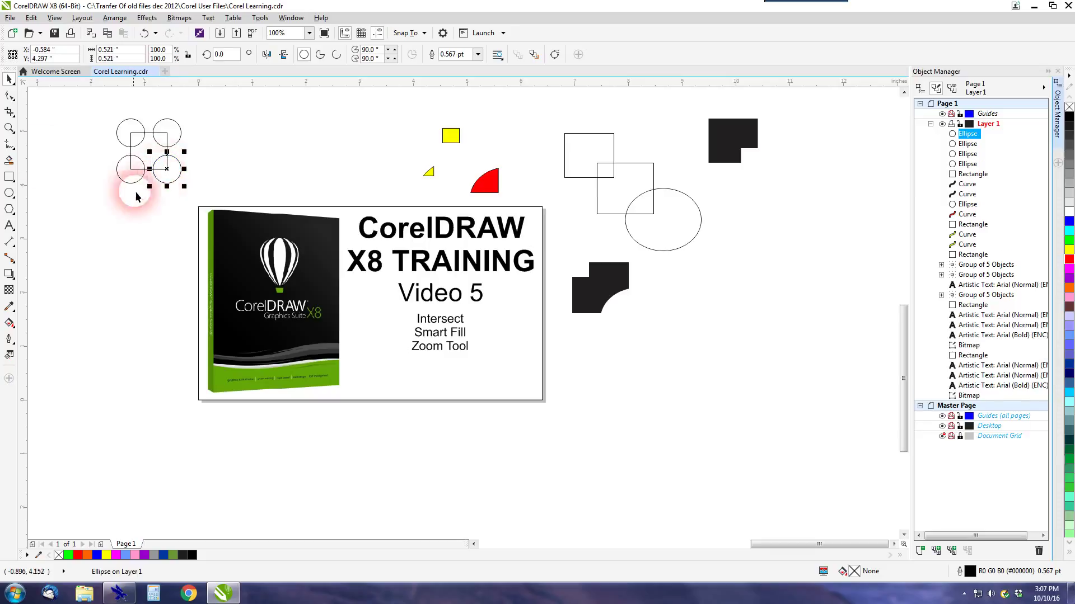
# Step: Smart Fill the centre between the corner circles black, forming a four-pointed star
pyautogui.click(9, 160)
pyautogui.click(149, 150)
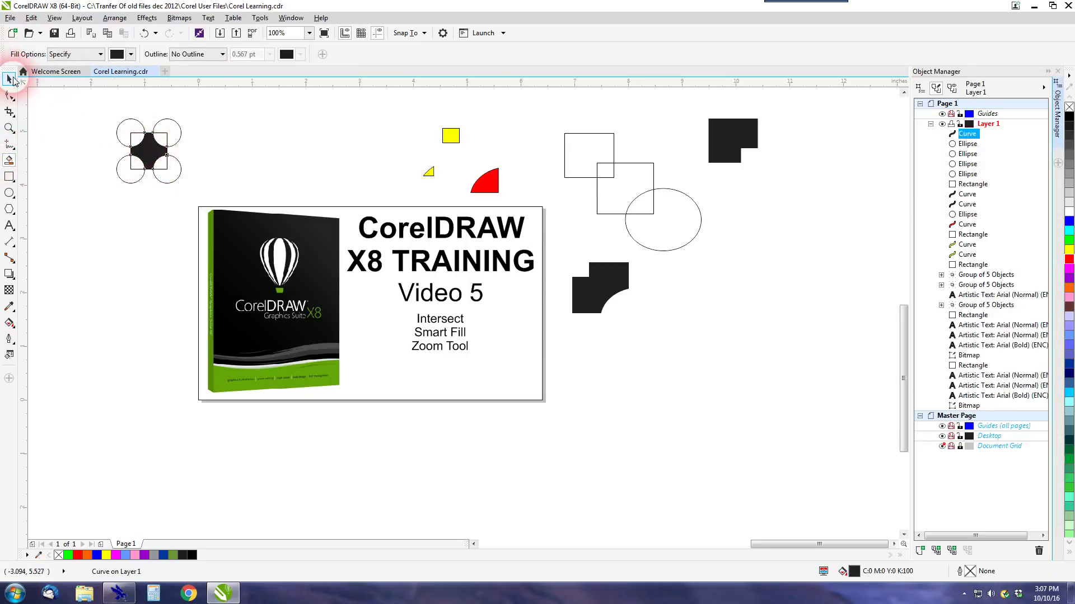
pyautogui.click(9, 79)
# Step: Drag the black star below the circles and adjust the zoom
pyautogui.moveTo(155, 159); pyautogui.dragTo(125, 236)
pyautogui.click(139, 259)
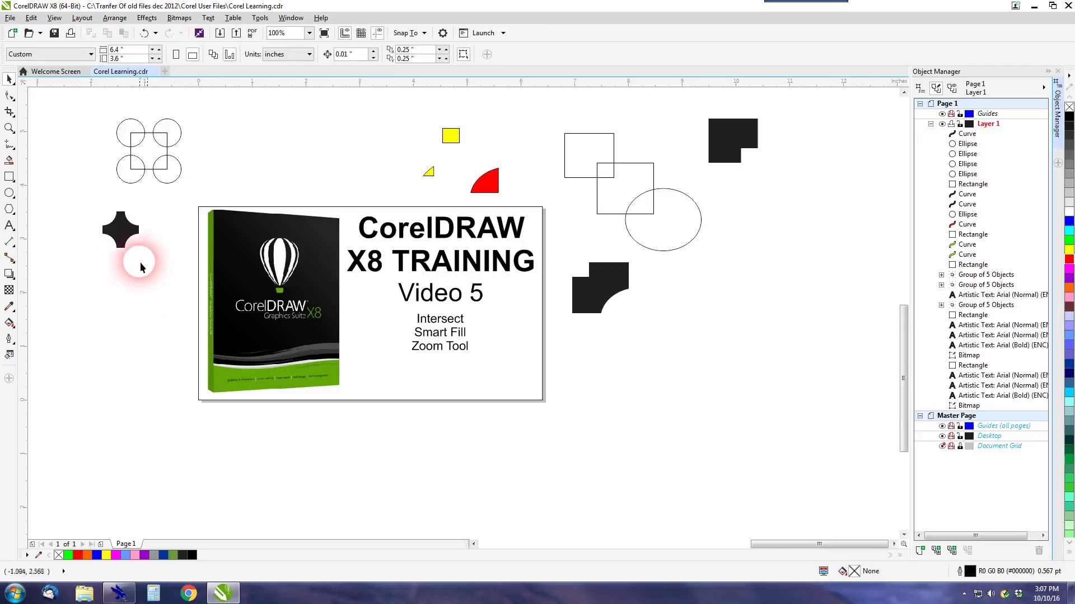
pyautogui.scroll(3, 139, 259)
pyautogui.scroll(-3, 463, 288)
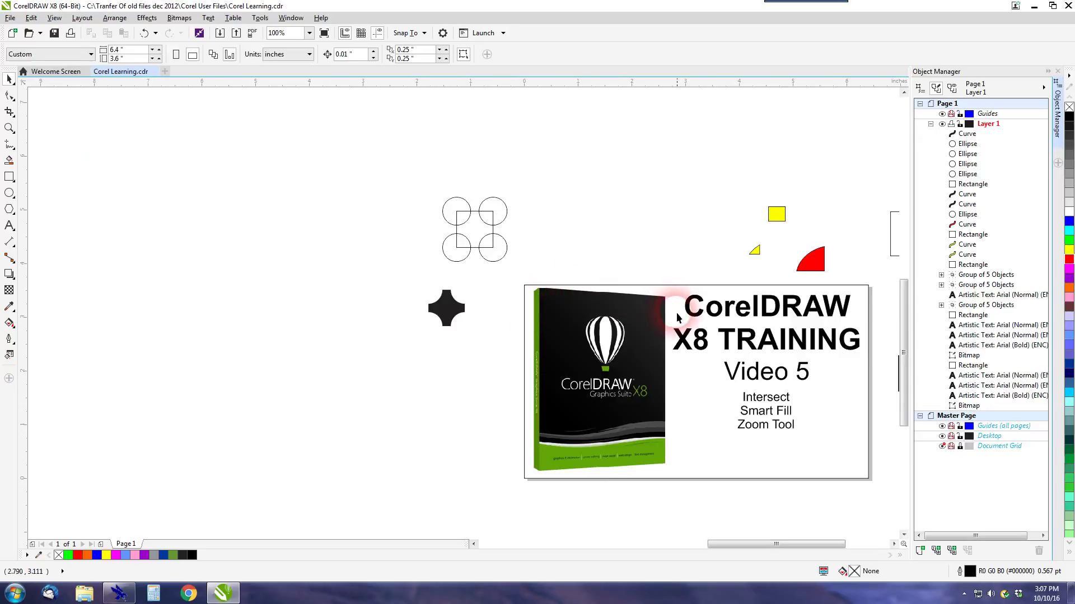
pyautogui.scroll(-2, 472, 321)
pyautogui.scroll(2, 472, 320)
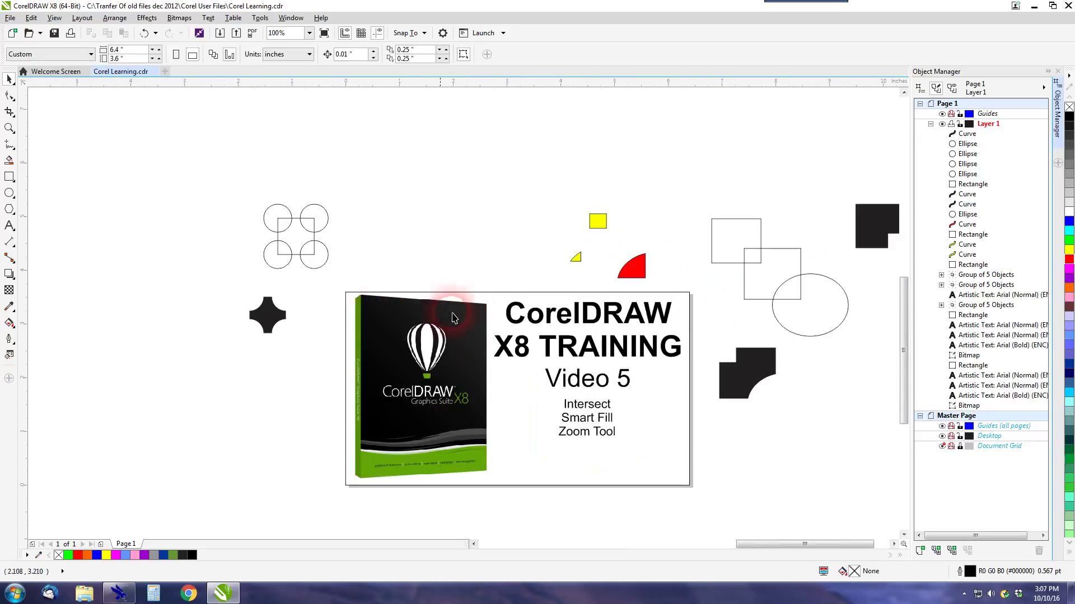
# Step: Place the star beside the circle group and zoom to 400% on the CorelDRAW title
pyautogui.click(268, 314)
pyautogui.moveTo(270, 316); pyautogui.dragTo(411, 232)
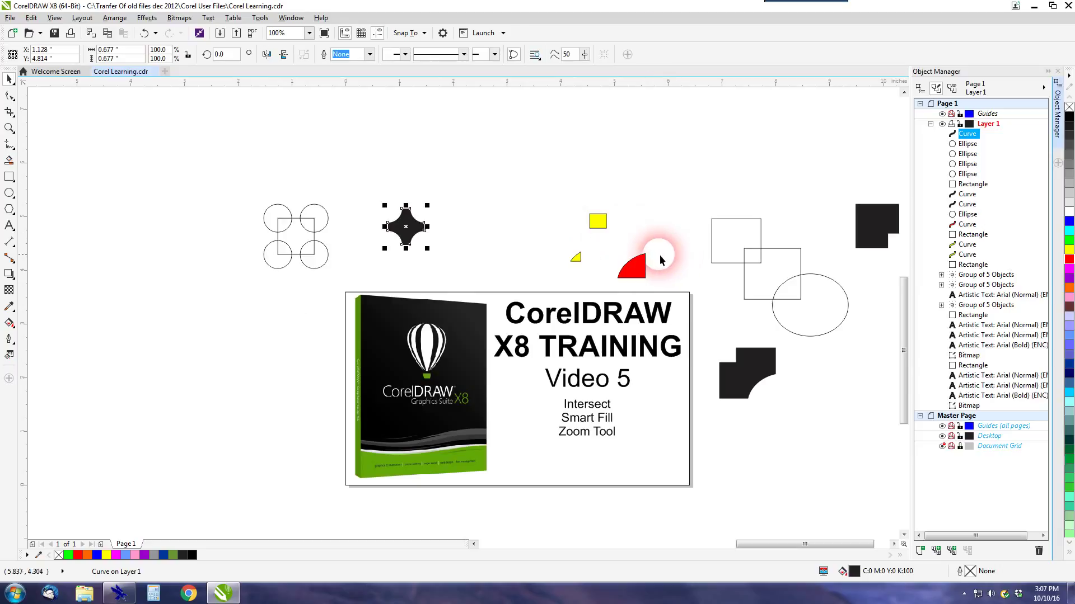
pyautogui.scroll(-1, 659, 281)
pyautogui.scroll(1, 464, 306)
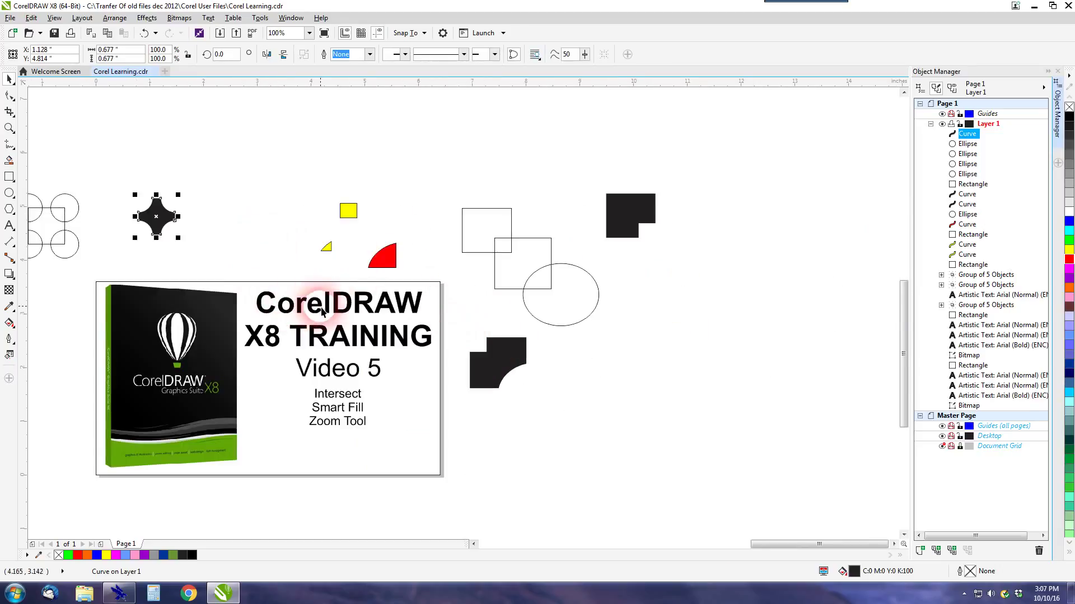
pyautogui.scroll(2, 350, 310)
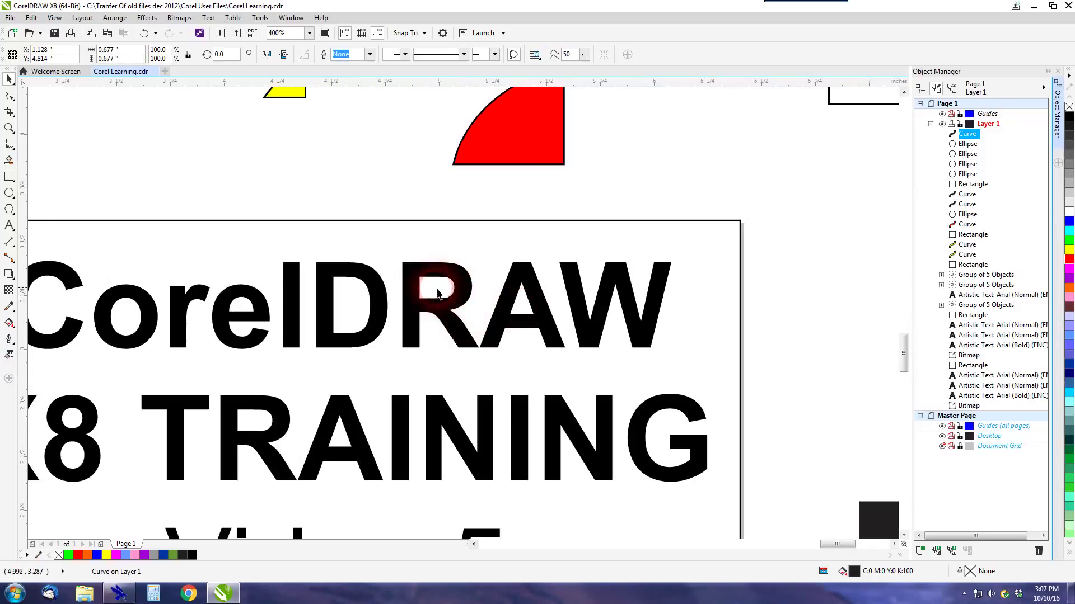
# Step: Smart Fill the holes inside the title's D and R with black
pyautogui.click(9, 160)
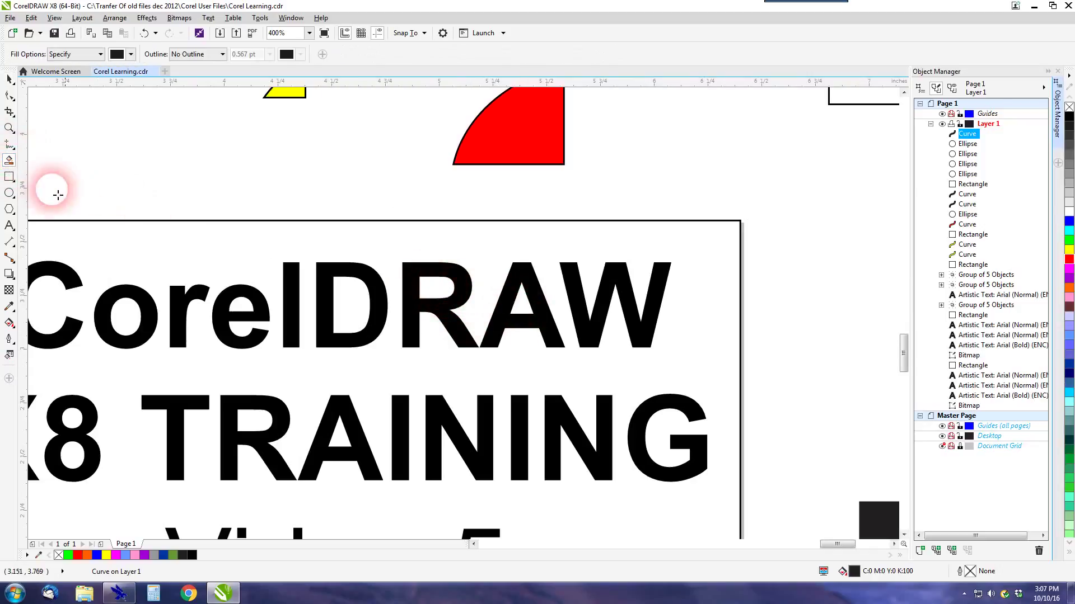
pyautogui.click(351, 305)
pyautogui.click(441, 292)
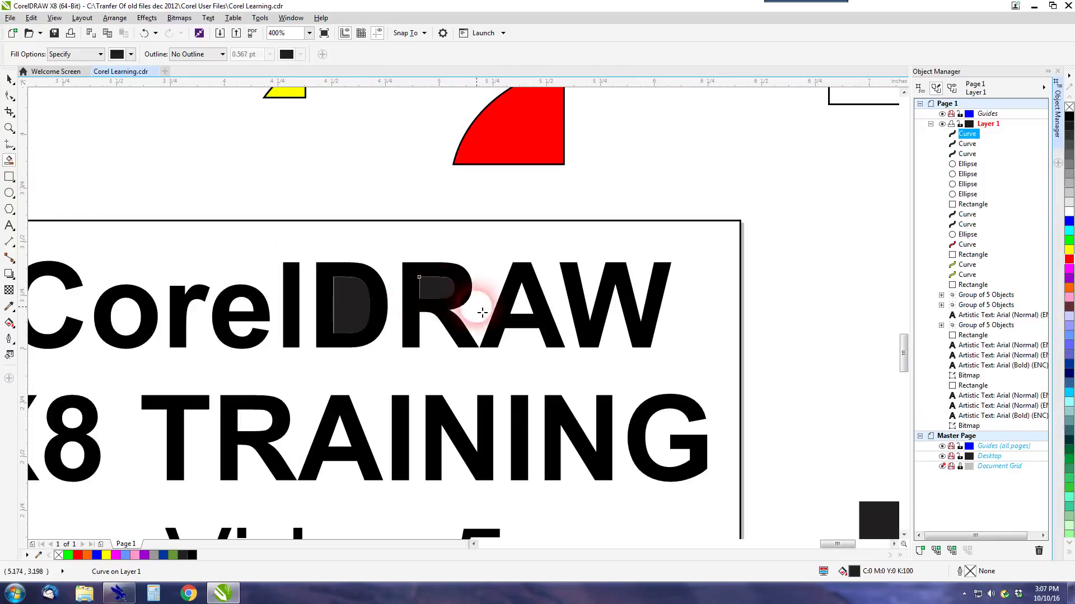
# Step: Drag the two new black hole shapes up above the title frame line
pyautogui.click(10, 79)
pyautogui.moveTo(353, 320); pyautogui.dragTo(401, 206)
pyautogui.moveTo(436, 289); pyautogui.dragTo(530, 376)
pyautogui.scroll(2, 417, 216)
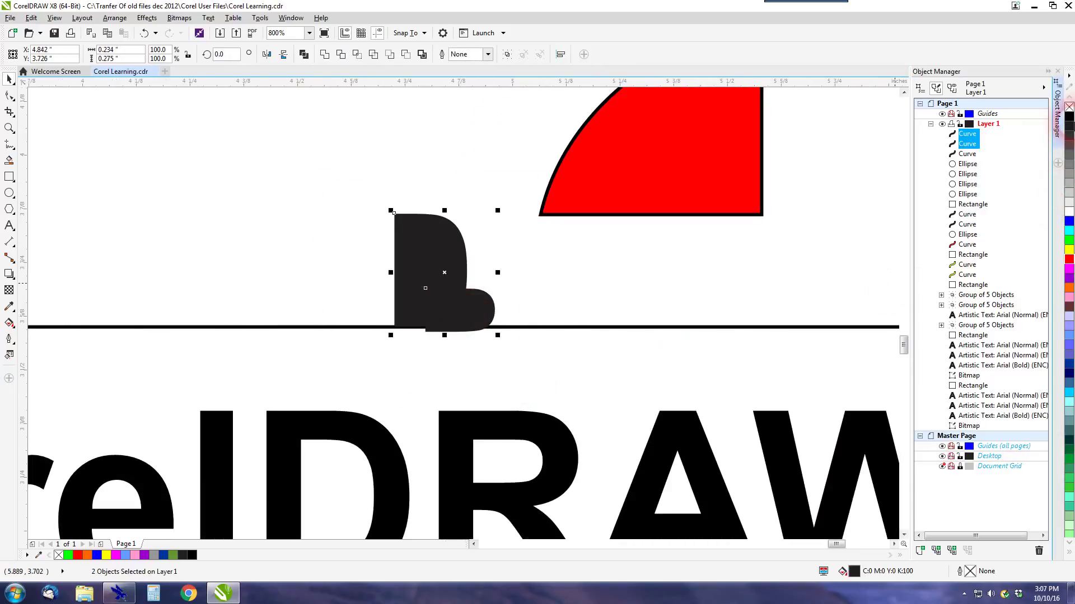
# Step: Give both hole shapes a dark outline and no fill, then overlap them
pyautogui.rightClick(1069, 133)
pyautogui.click(1069, 107)
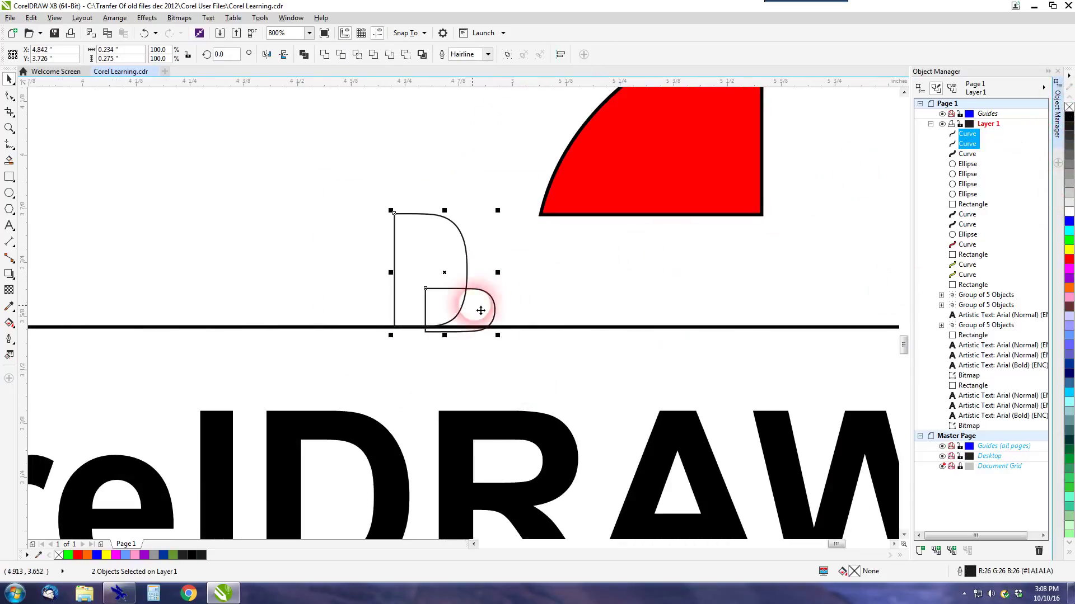
pyautogui.scroll(2, 442, 312)
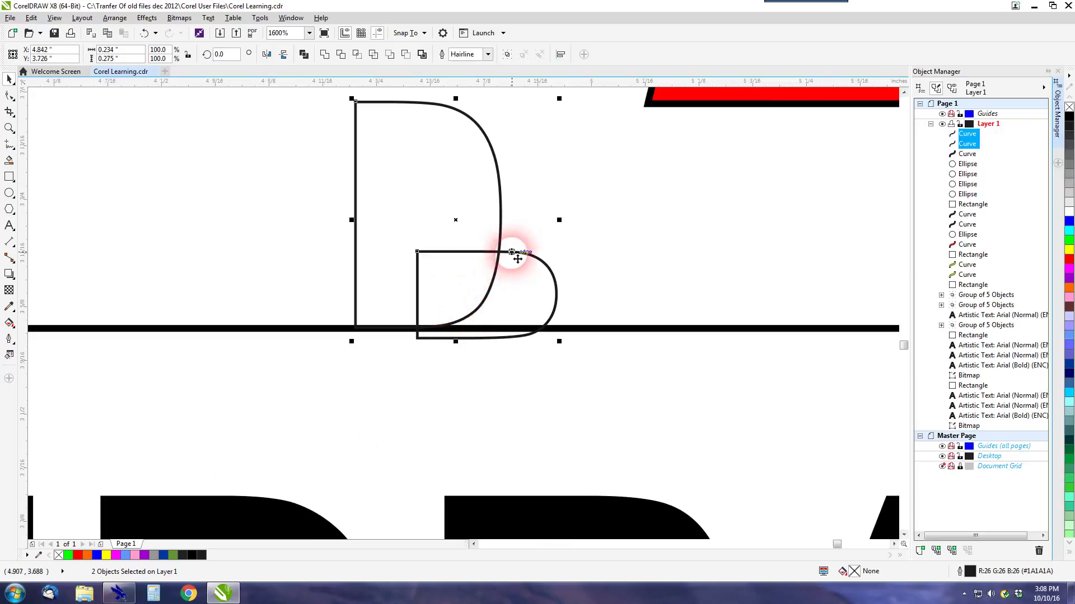
pyautogui.moveTo(473, 291); pyautogui.dragTo(528, 278)
pyautogui.click(281, 240)
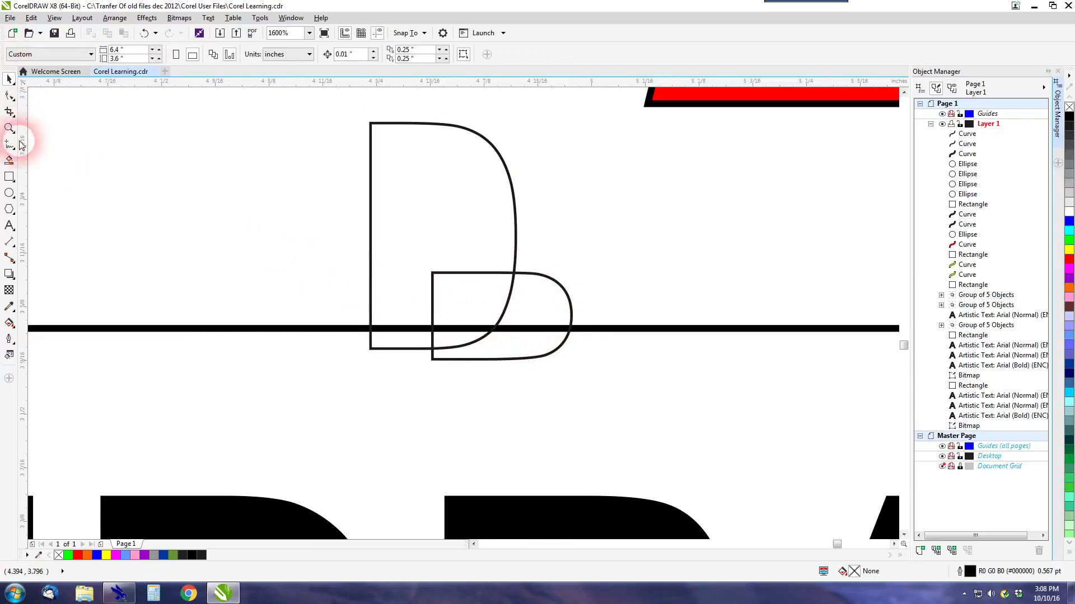
# Step: Smart Fill the overlap sliver and the large D area black, then move both pieces left
pyautogui.click(9, 161)
pyautogui.click(448, 341)
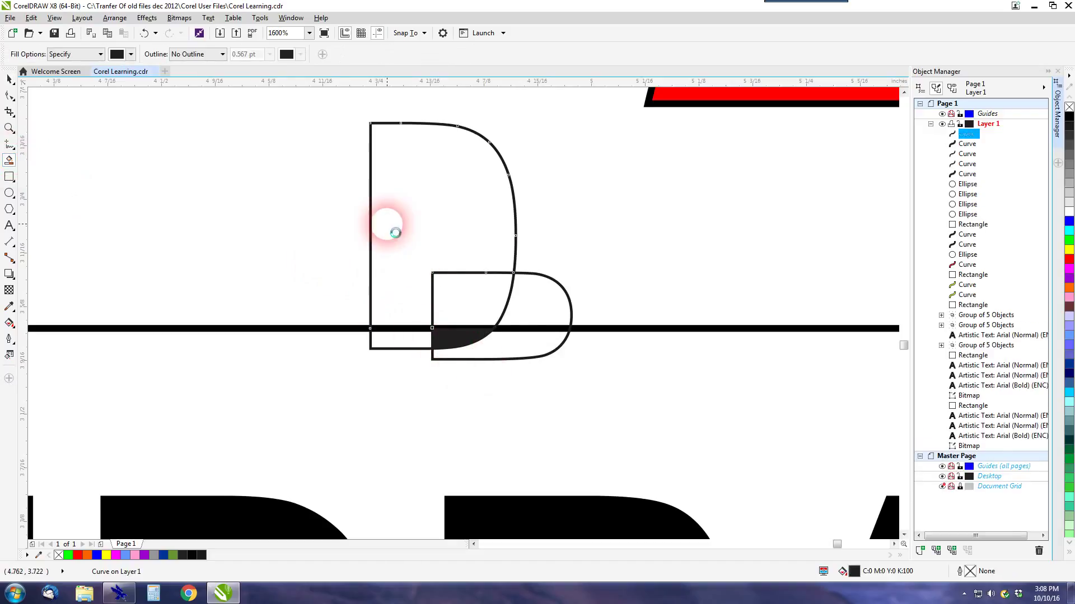
pyautogui.click(384, 223)
pyautogui.click(9, 81)
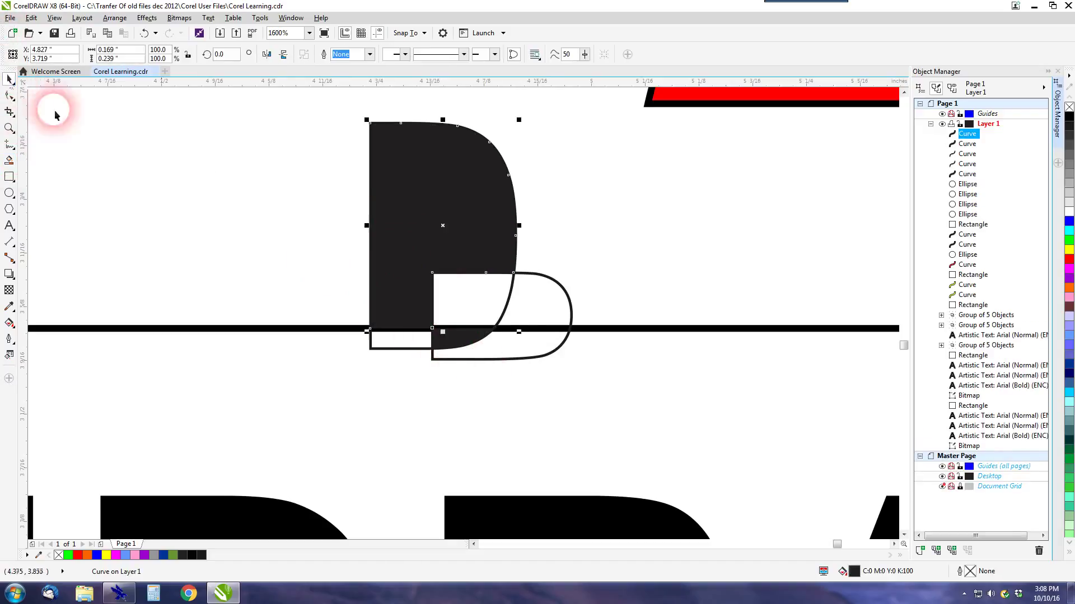
pyautogui.keyDown('shift'); pyautogui.click(468, 344); pyautogui.keyUp('shift')
pyautogui.moveTo(461, 250); pyautogui.dragTo(248, 204)
pyautogui.scroll(-1, 461, 307)
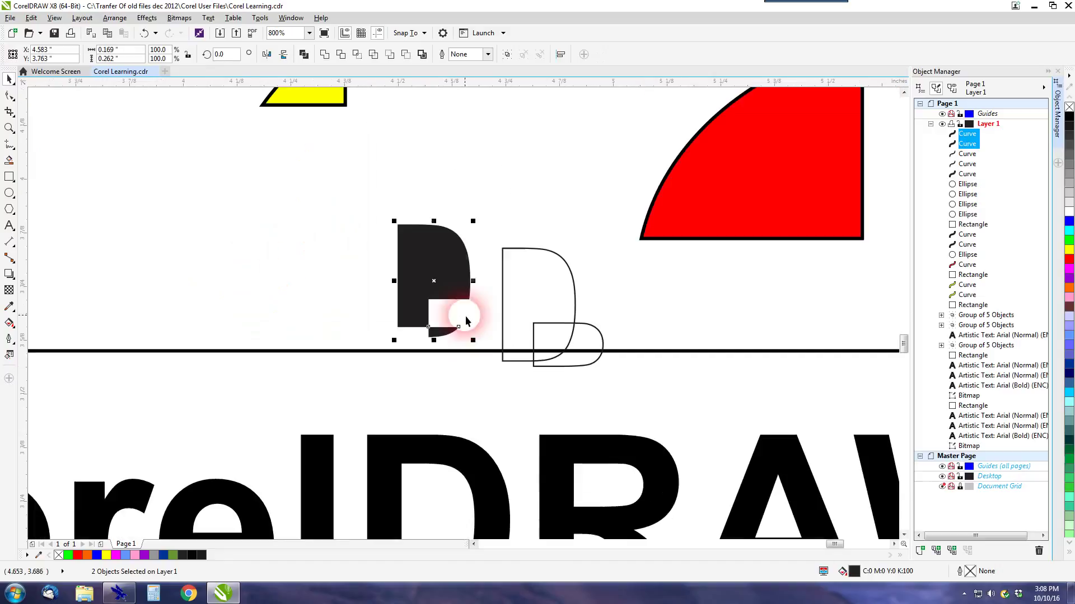
# Step: Deselect the black pieces and zoom out to 100% to show the whole page
pyautogui.click(534, 213)
pyautogui.scroll(-1, 456, 324)
pyautogui.scroll(-1, 468, 320)
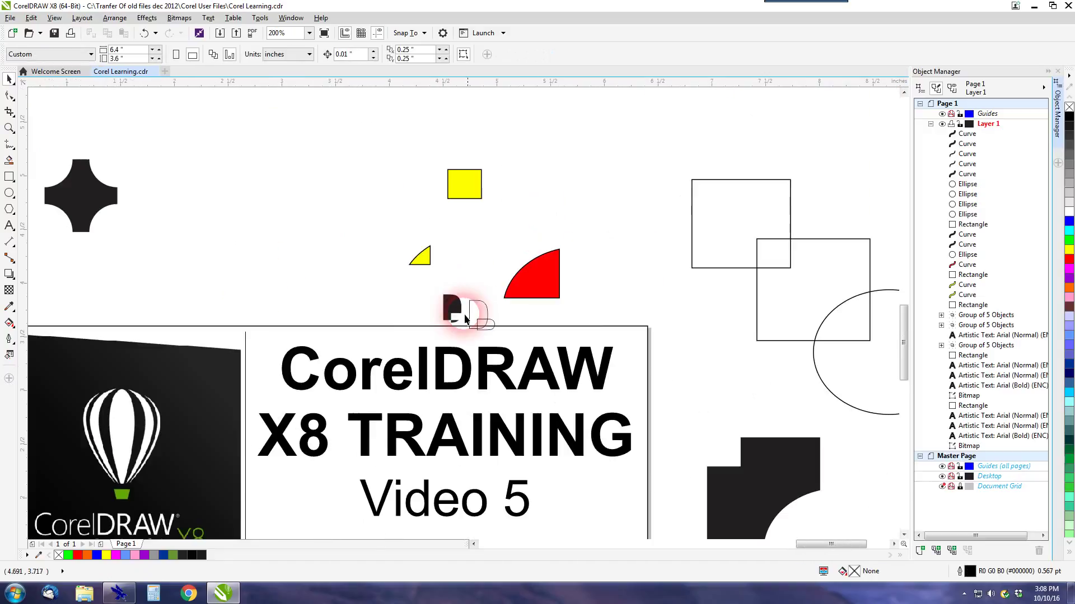
pyautogui.scroll(-1, 476, 323)
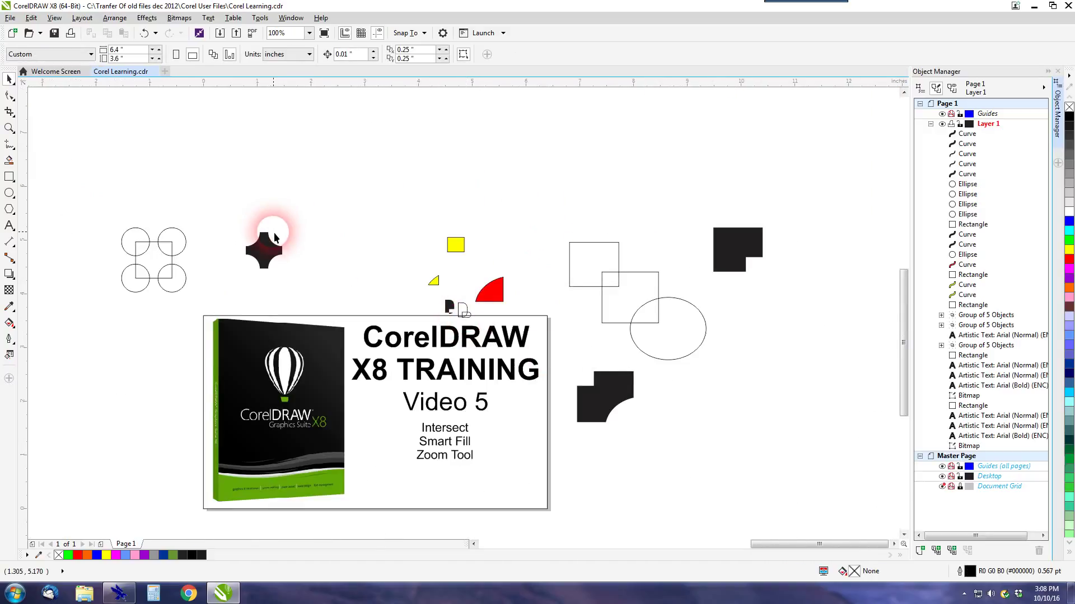